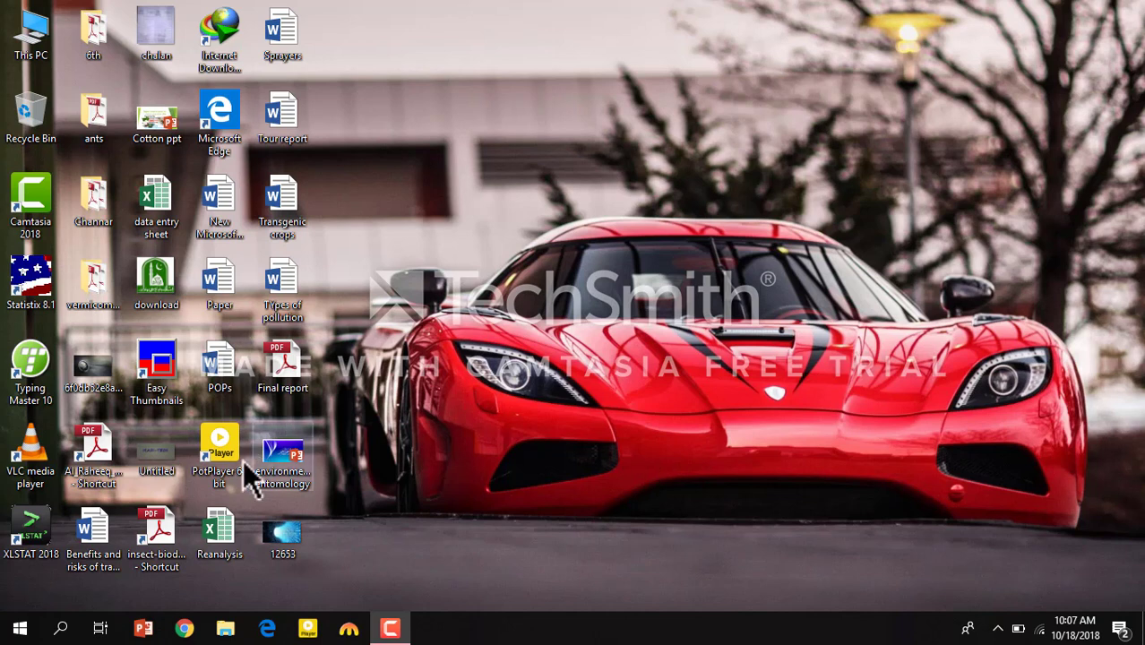
Open the Extensions page in Google Chrome, look through the installed extensions and minimize the browser
click(185, 629)
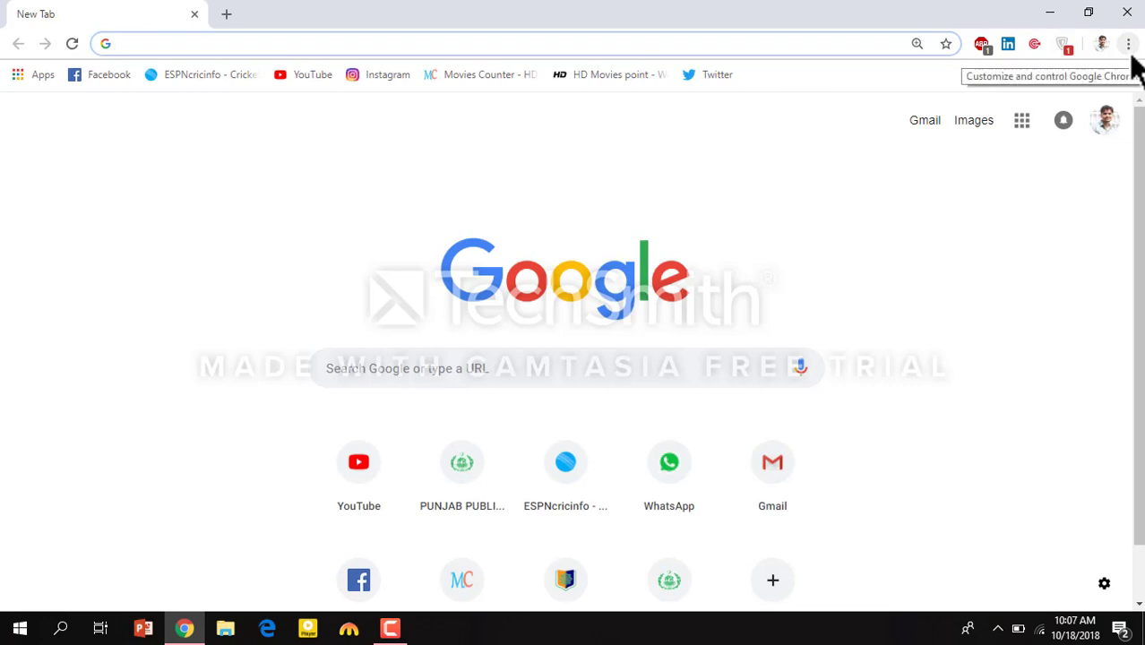
click(1129, 44)
mouse_move(990, 292)
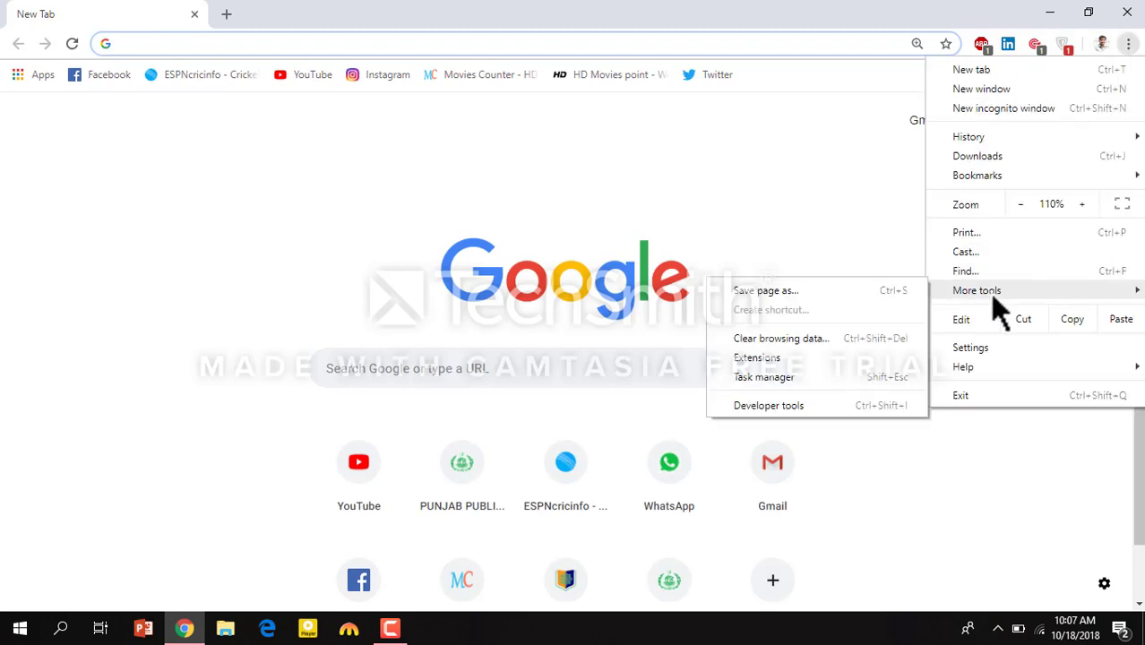
click(757, 358)
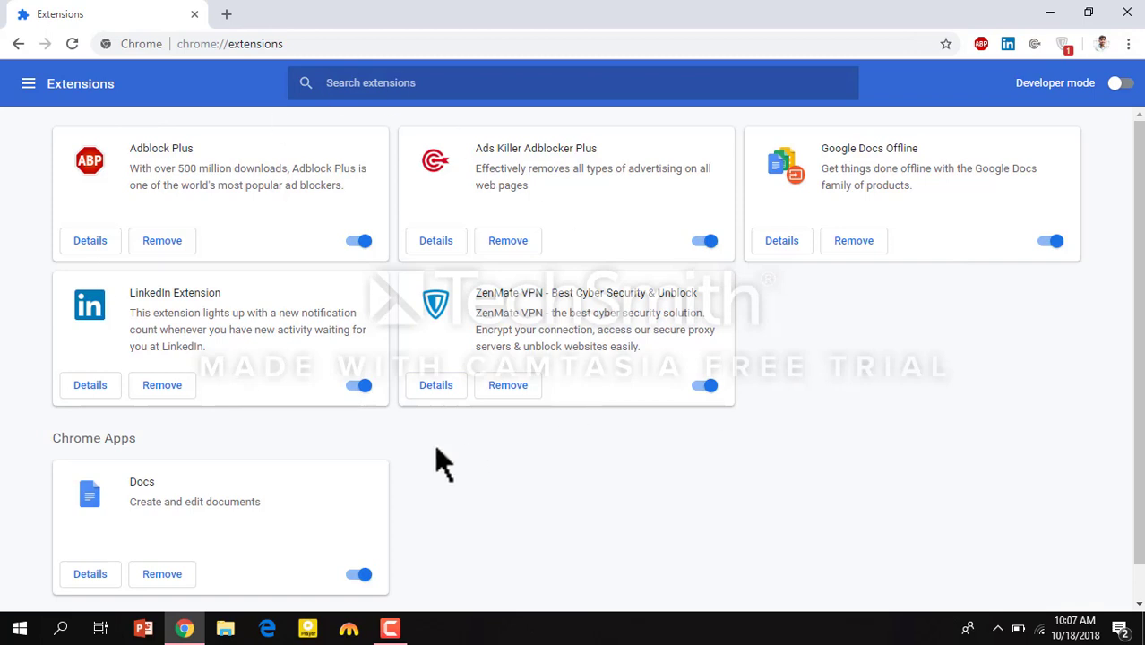
scroll(436, 448, down, 2)
scroll(436, 448, up, 2)
click(1050, 13)
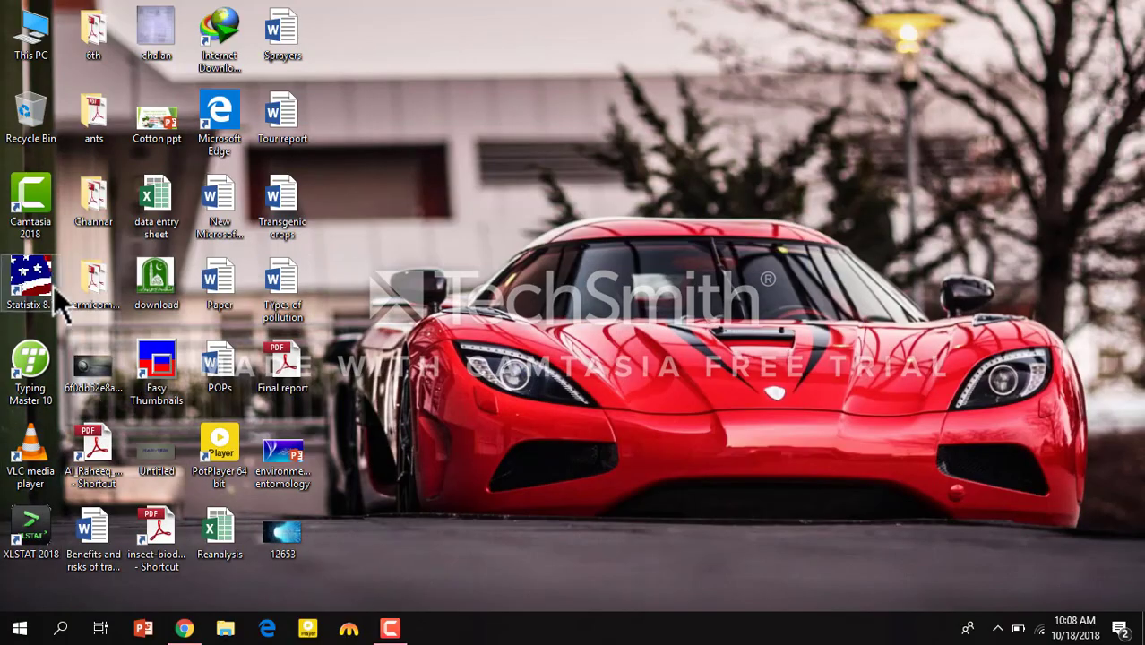
Open the Internet Download Manager folder inside Program Files (x86) on the C: drive and locate the IDMGCExt.crx file
double_click(35, 64)
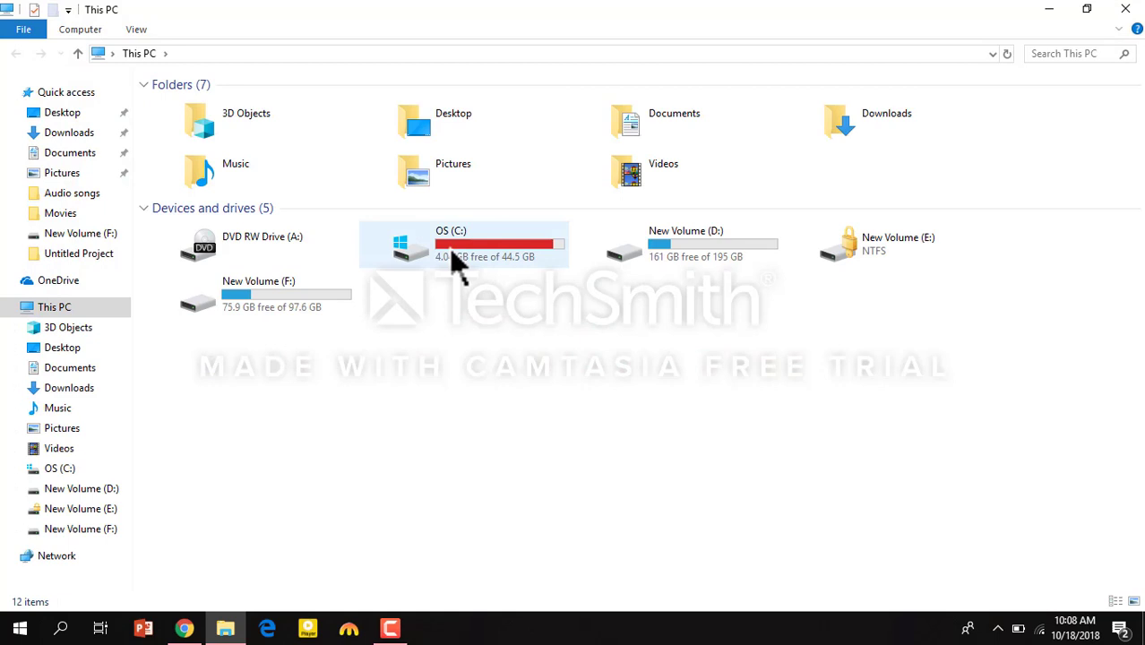
double_click(451, 253)
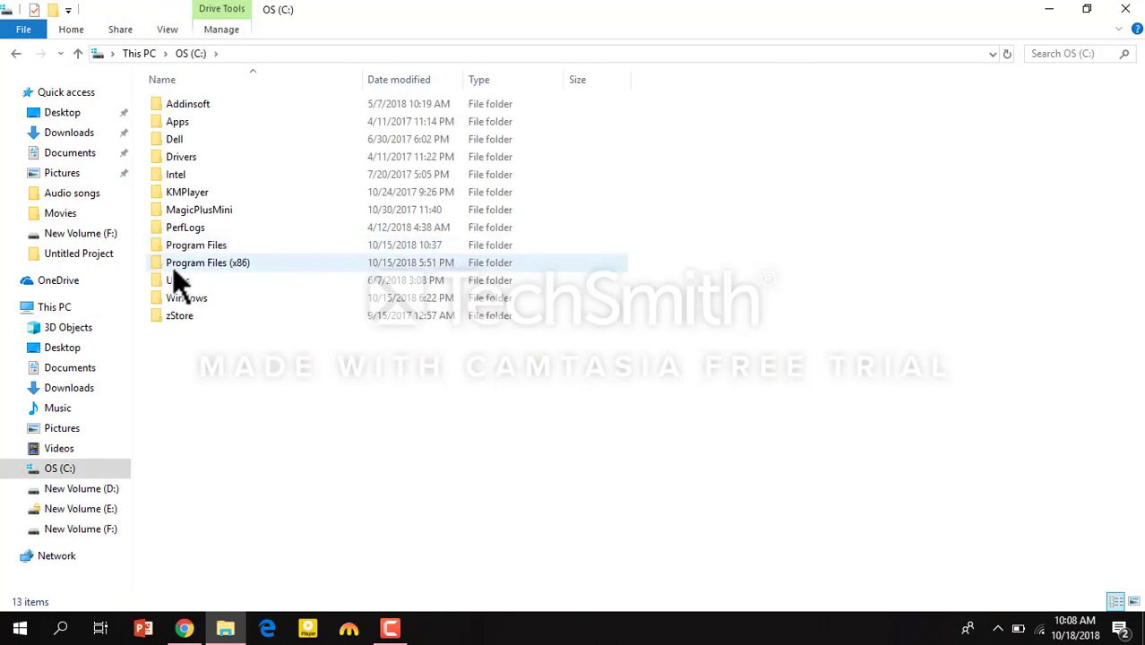
double_click(256, 265)
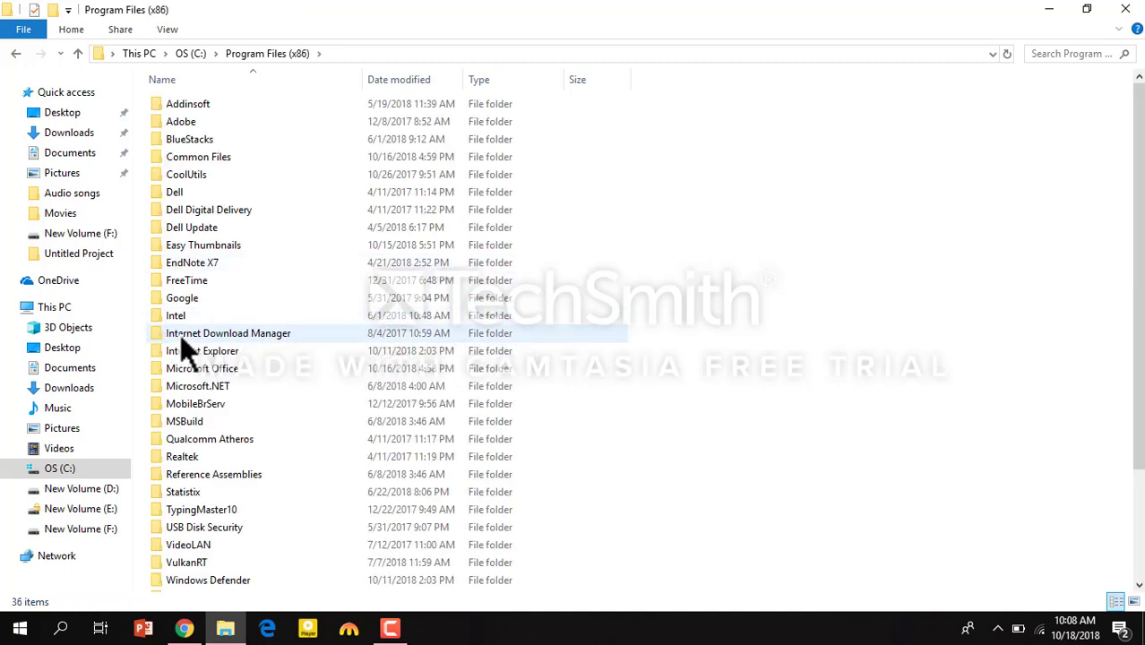
double_click(270, 334)
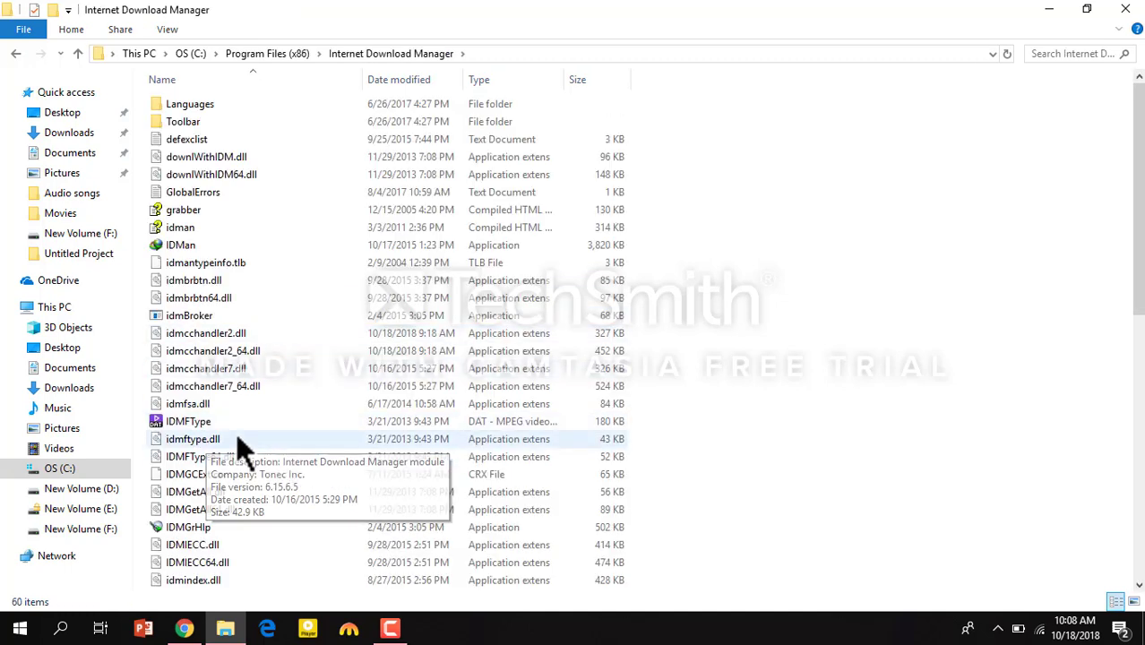
scroll(273, 484, down, 2)
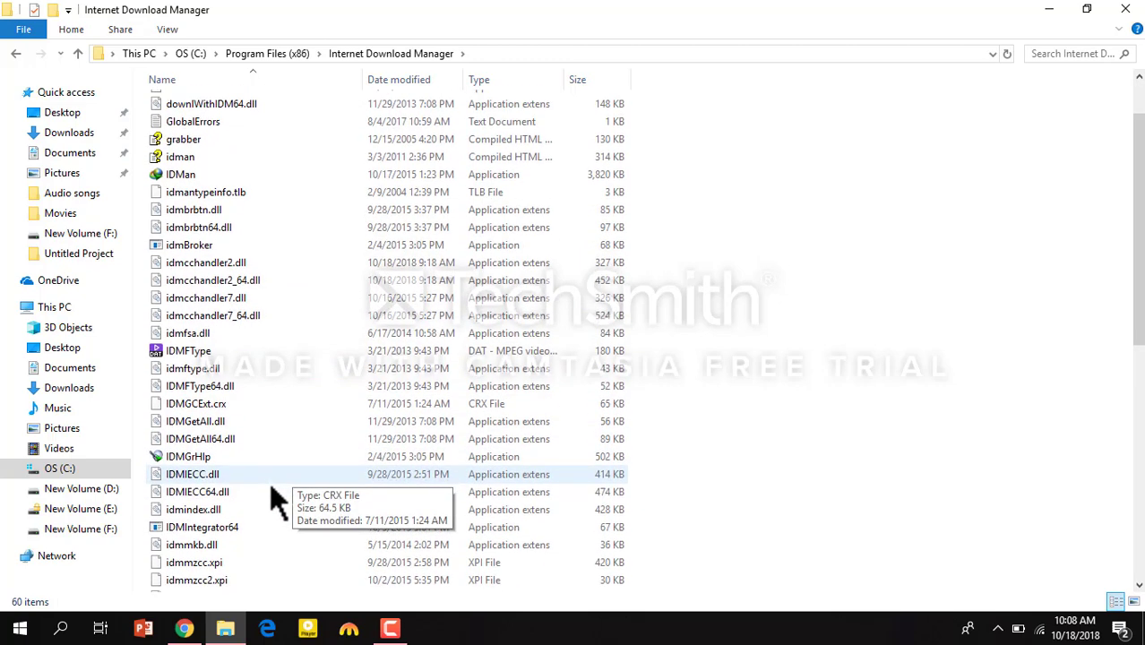
Try to install the IDMGCExt.crx file on Chrome's Extensions page, allowing the file despite the safety warning
click(246, 405)
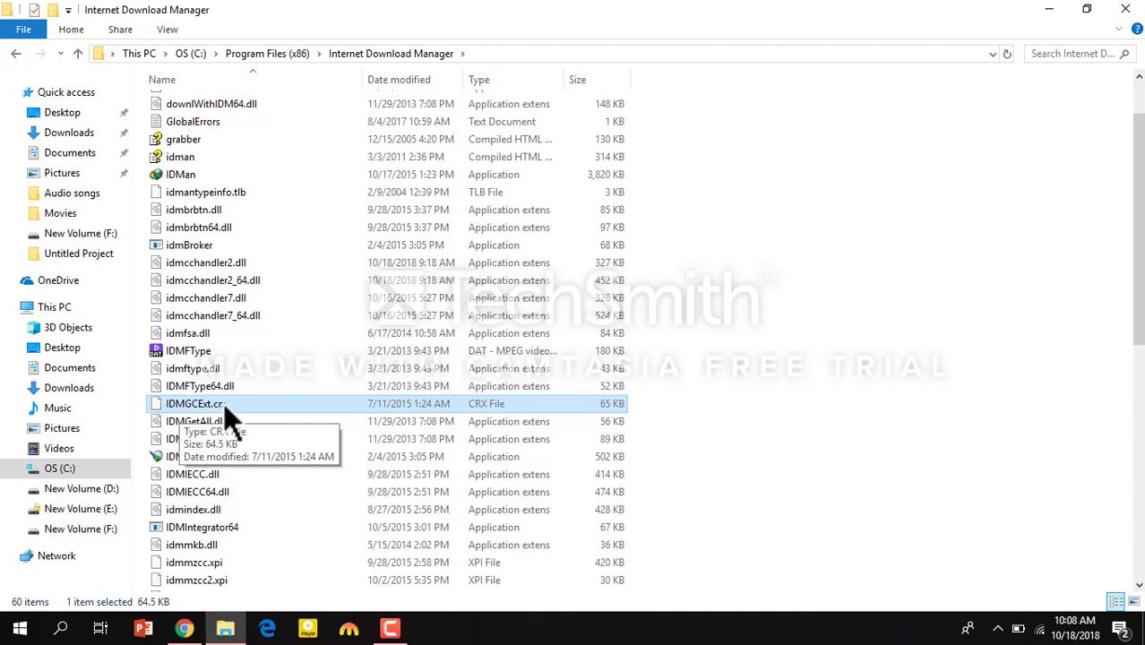
drag(223, 403, 487, 328)
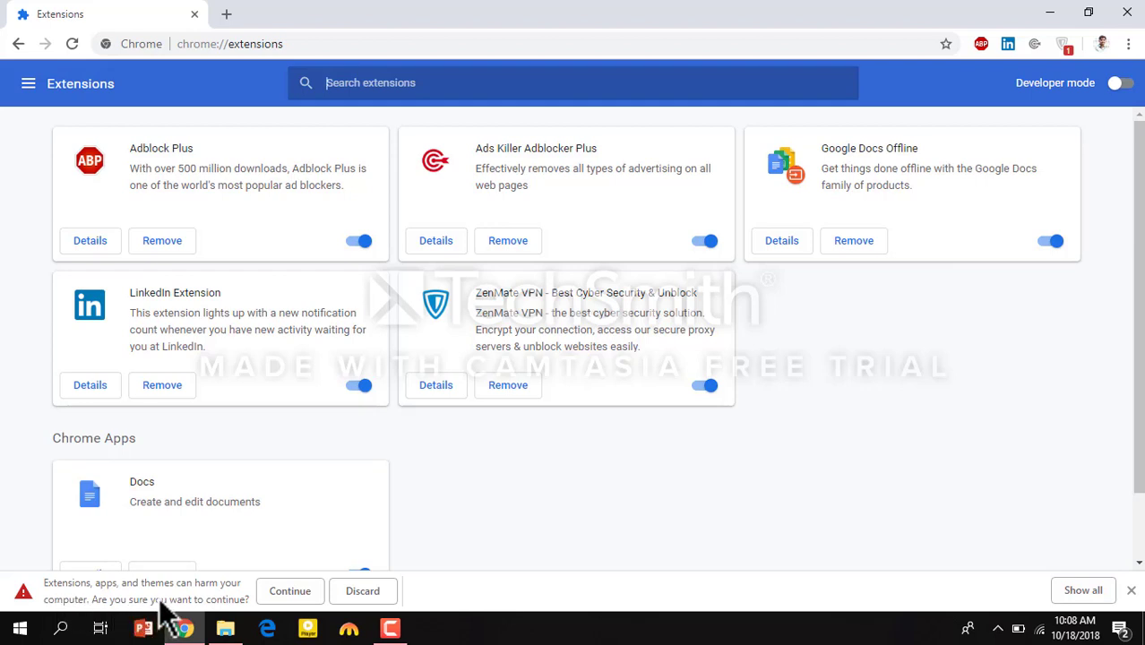
click(289, 593)
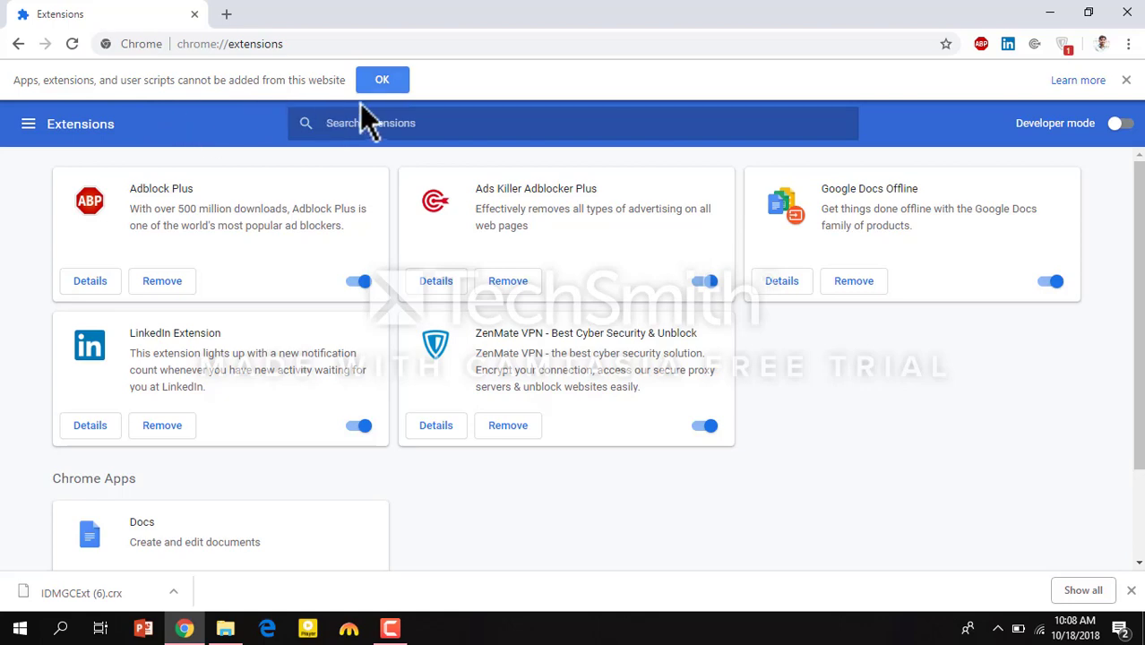
click(386, 81)
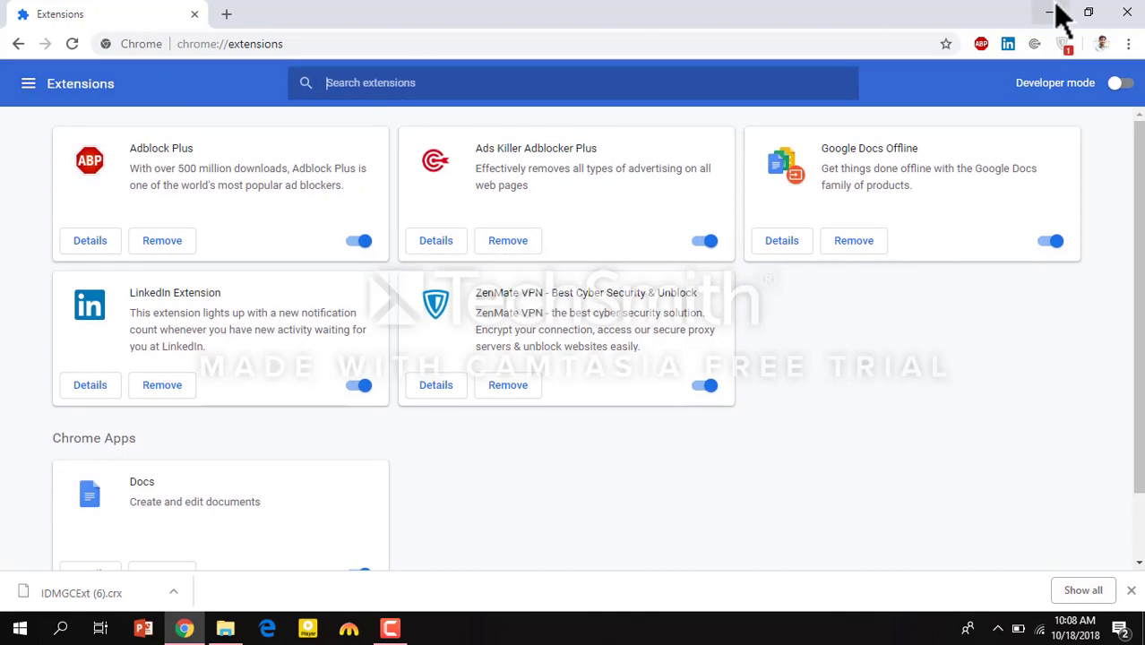
click(1062, 11)
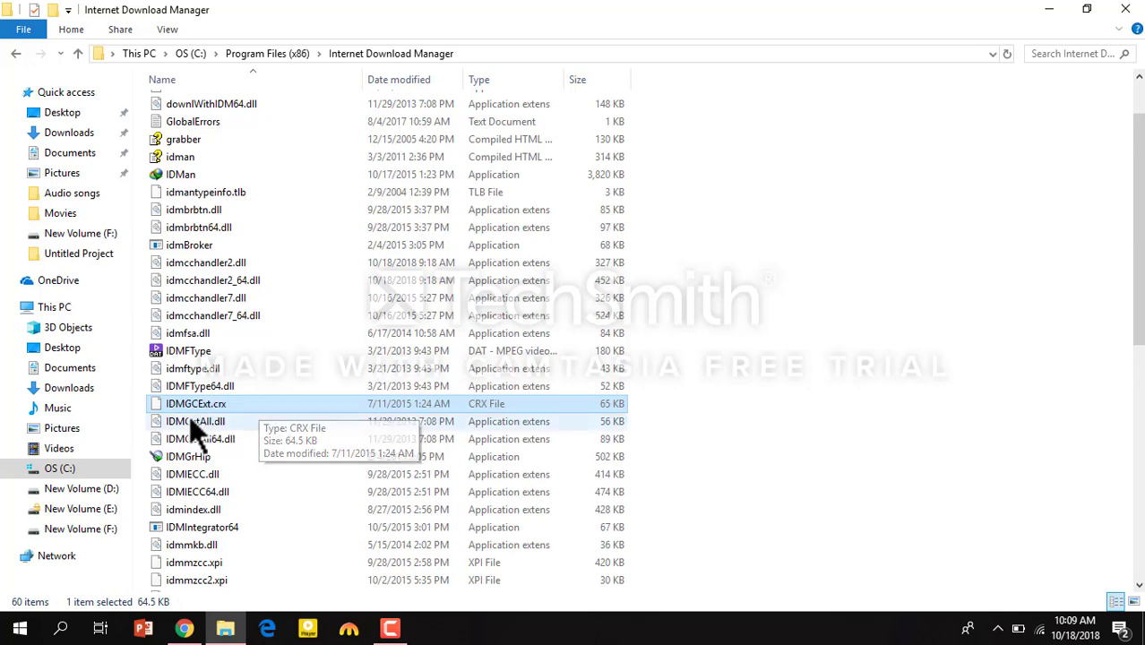
Copy IDMGCExt.crx from the Internet Download Manager folder to an empty spot on the desktop
right_click(238, 422)
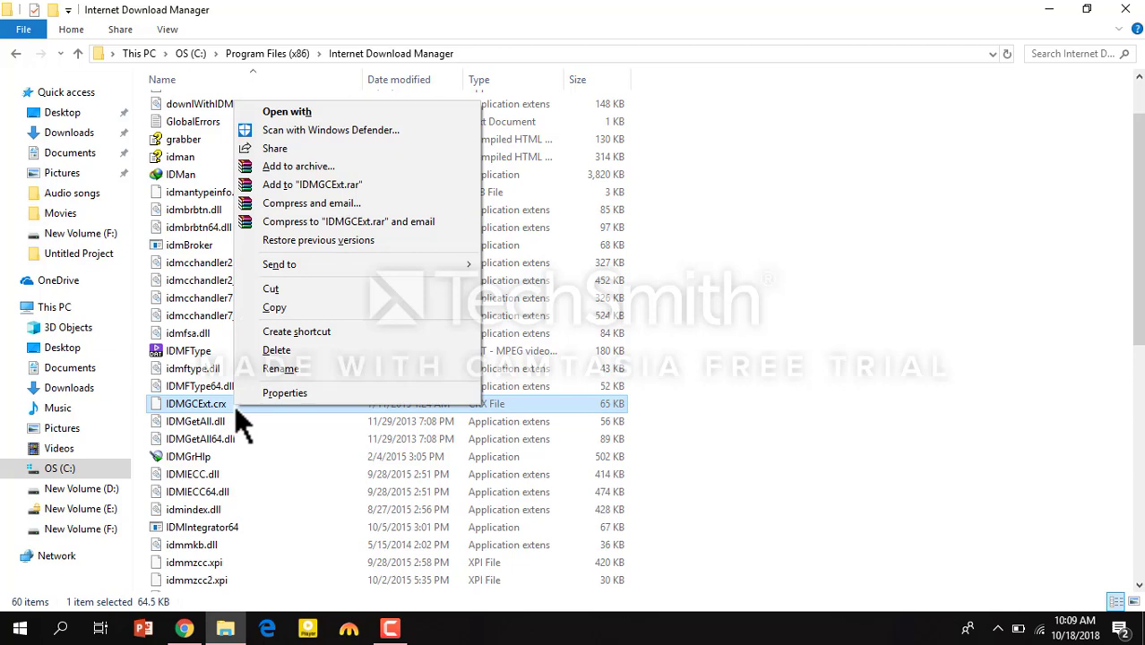
click(297, 308)
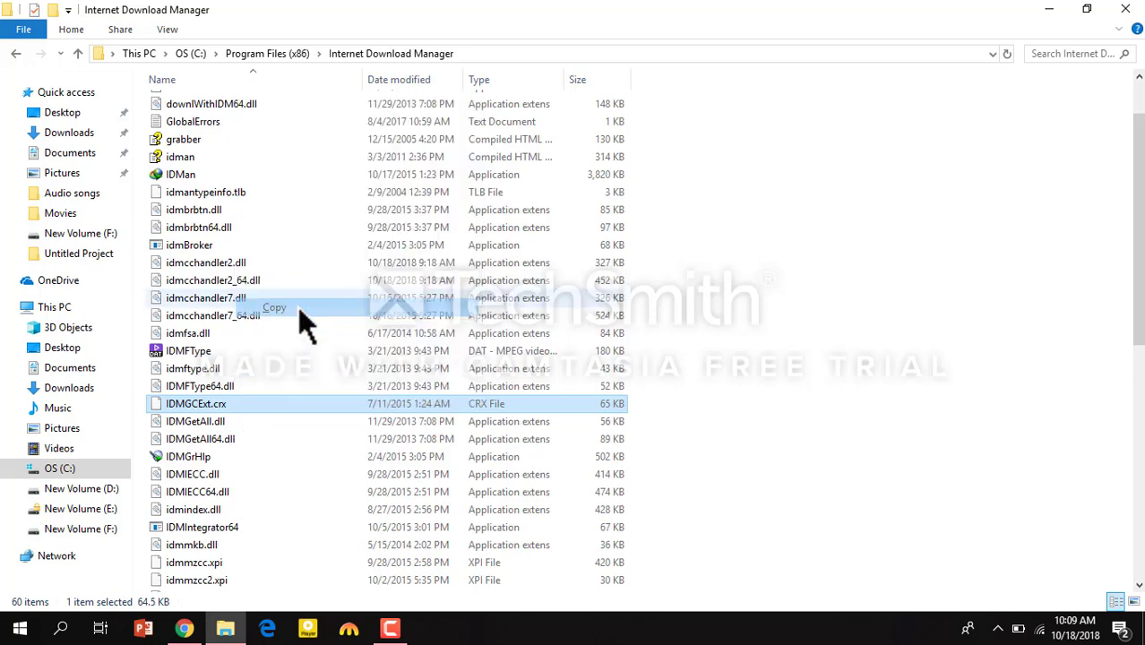
click(1051, 9)
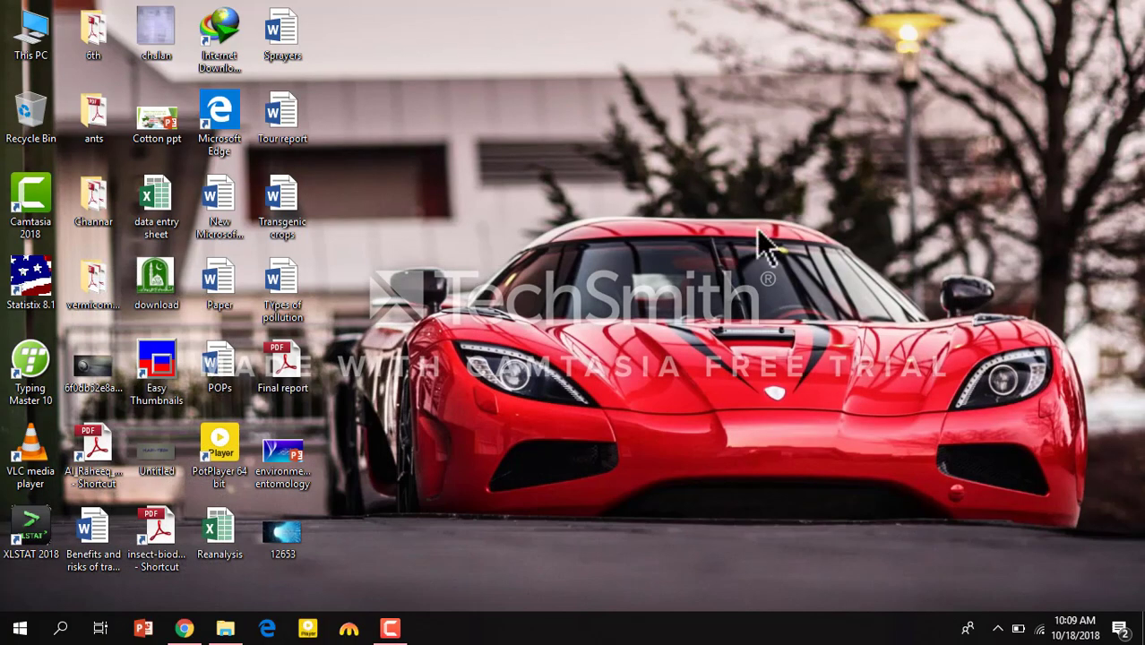
right_click(586, 298)
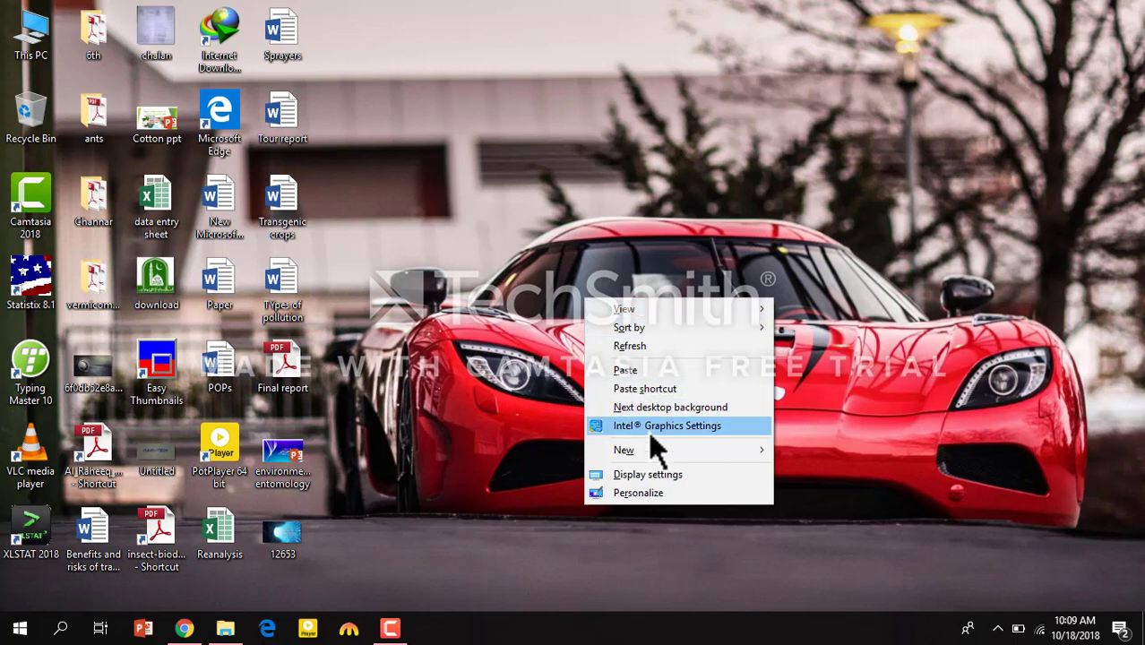
click(625, 371)
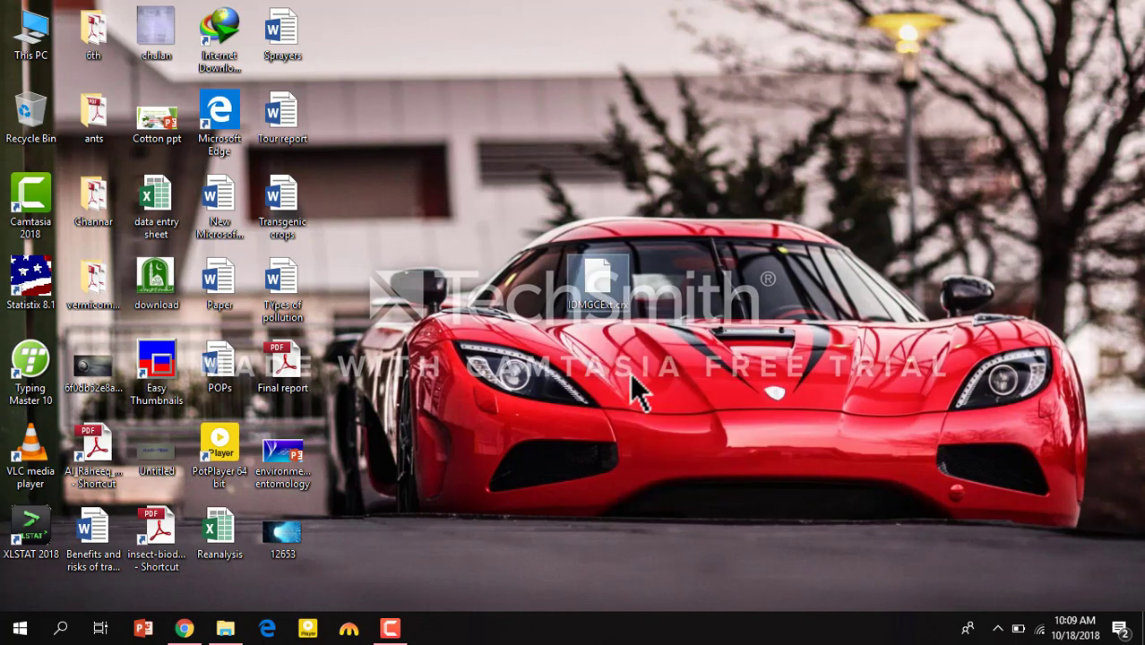
Rename the desktop copy of IDMGCExt.crx to IDMGCExt.zip and accept the file extension change
right_click(613, 315)
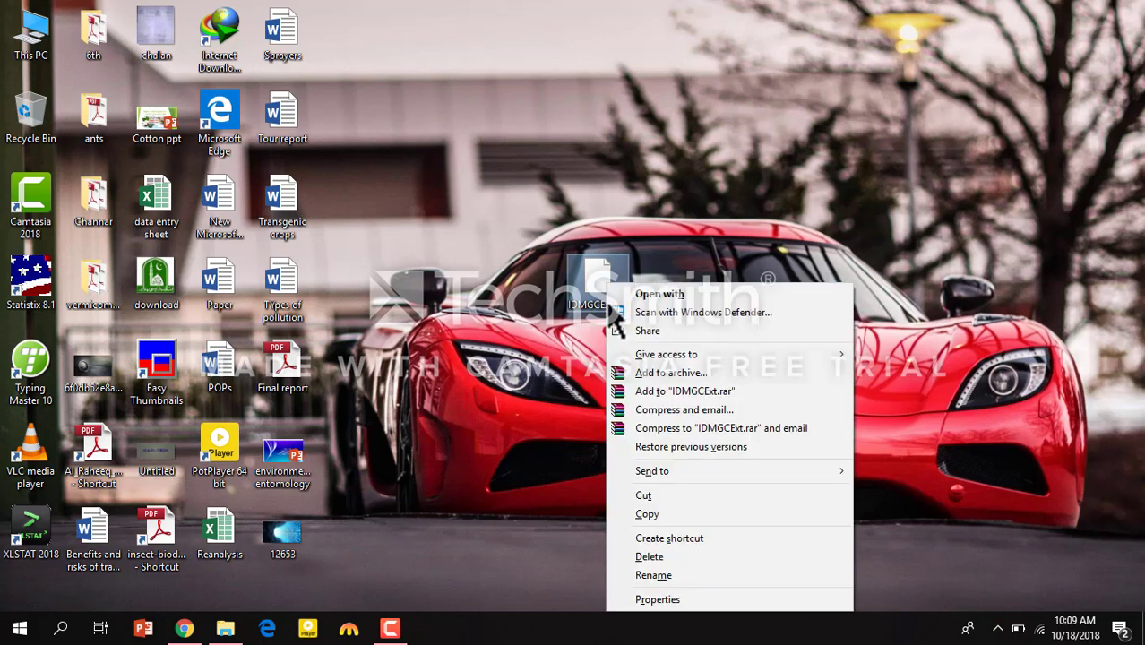
click(668, 573)
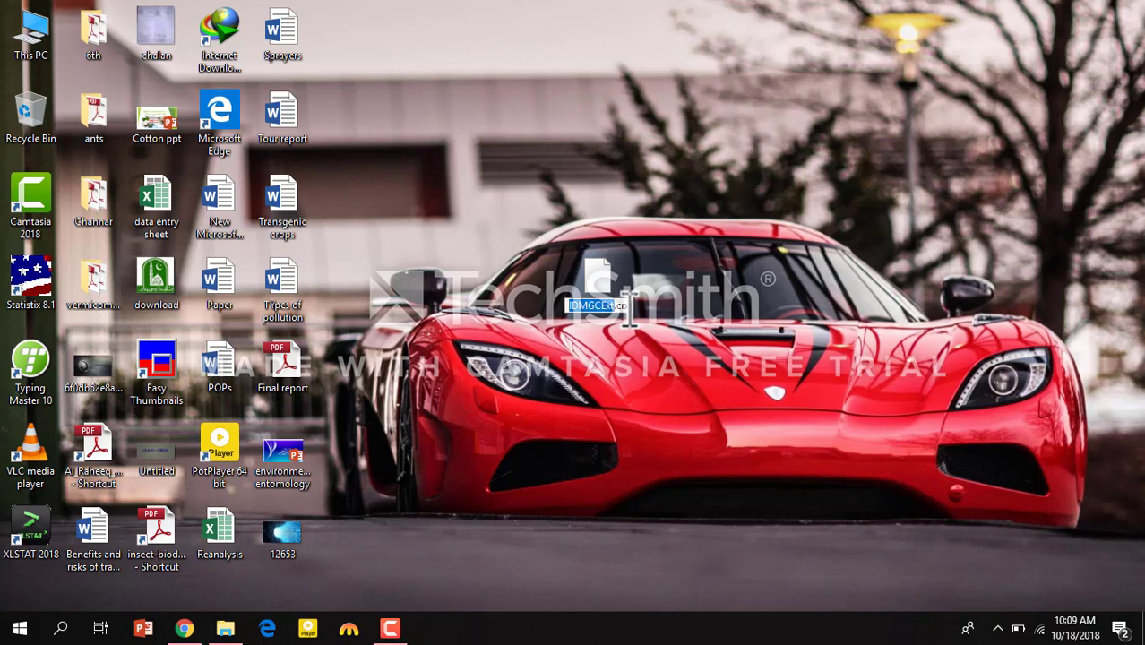
key(Return)
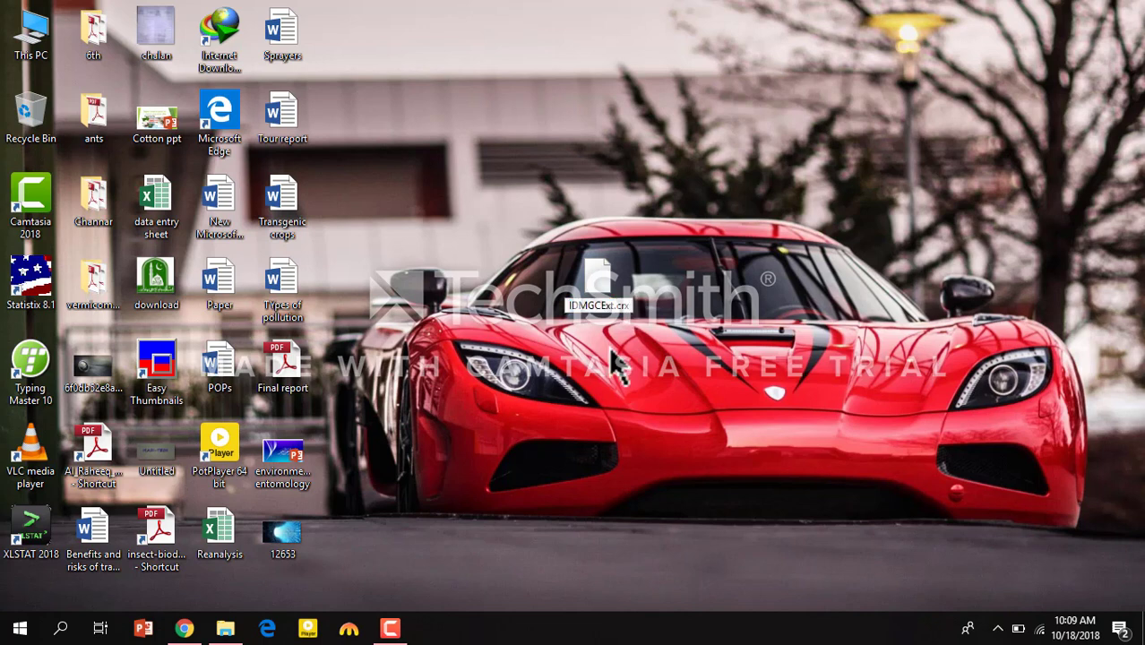
key(BackSpace)
key(BackSpace)
key(BackSpace)
text(zip)
key(Return)
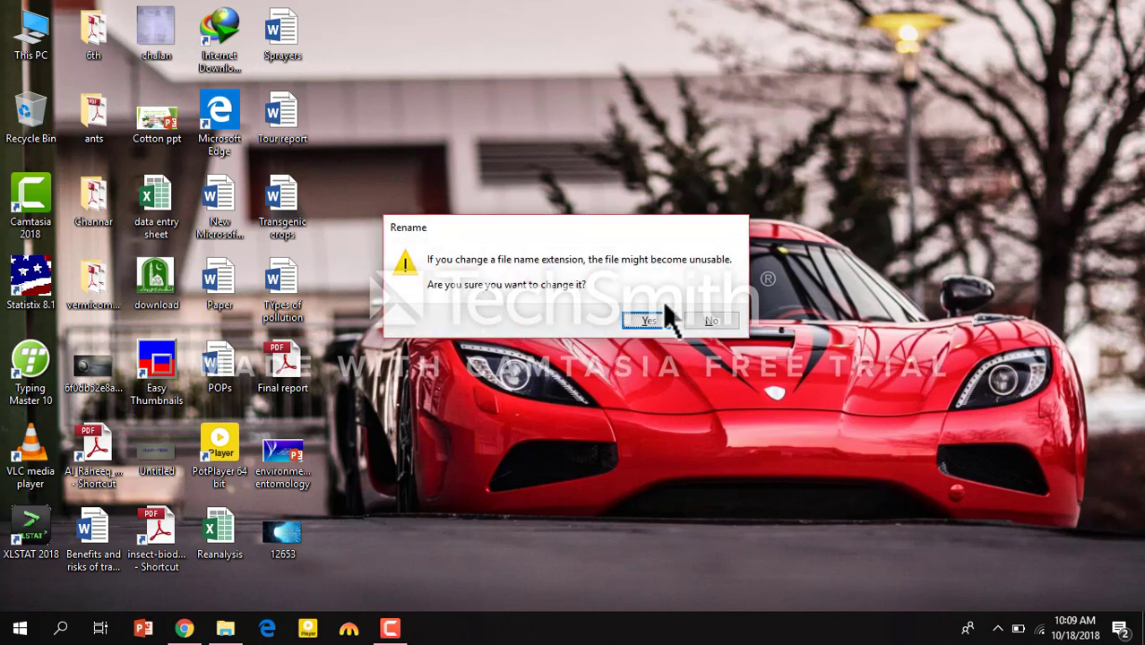
click(647, 321)
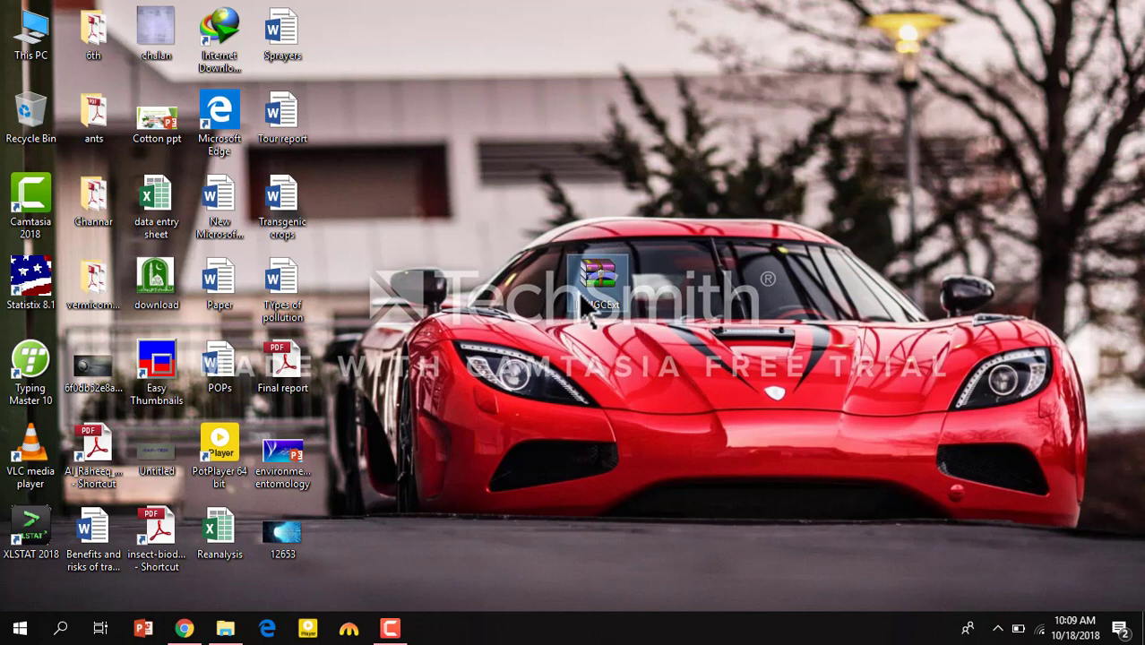
Create a new folder named IDM on the desktop
right_click(710, 315)
mouse_move(755, 483)
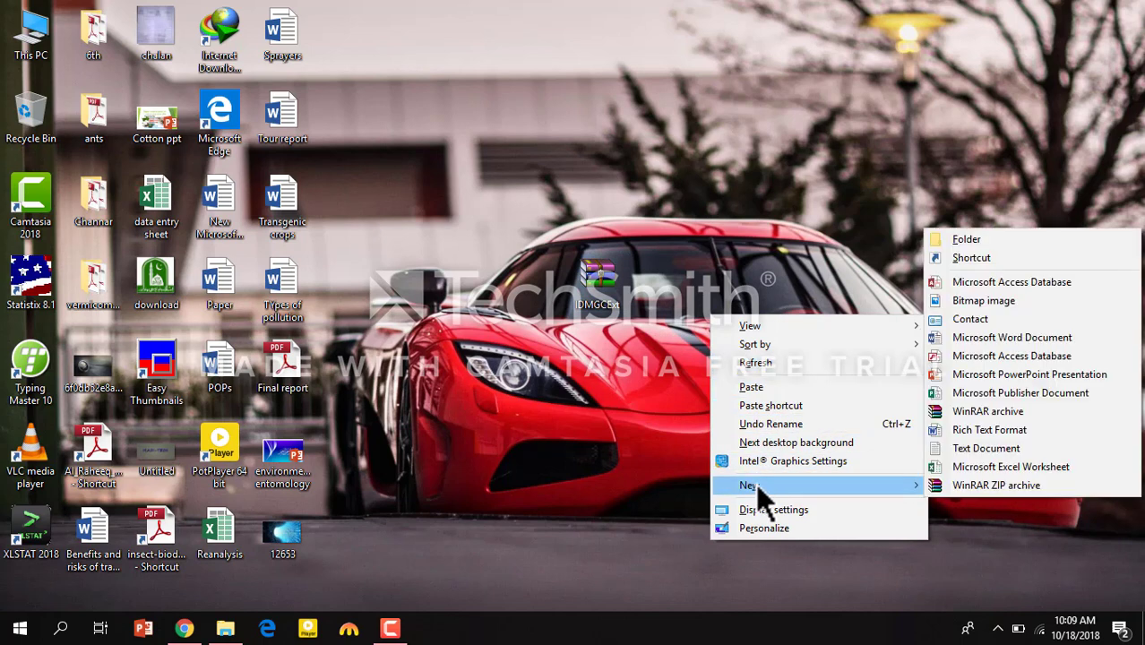
click(972, 250)
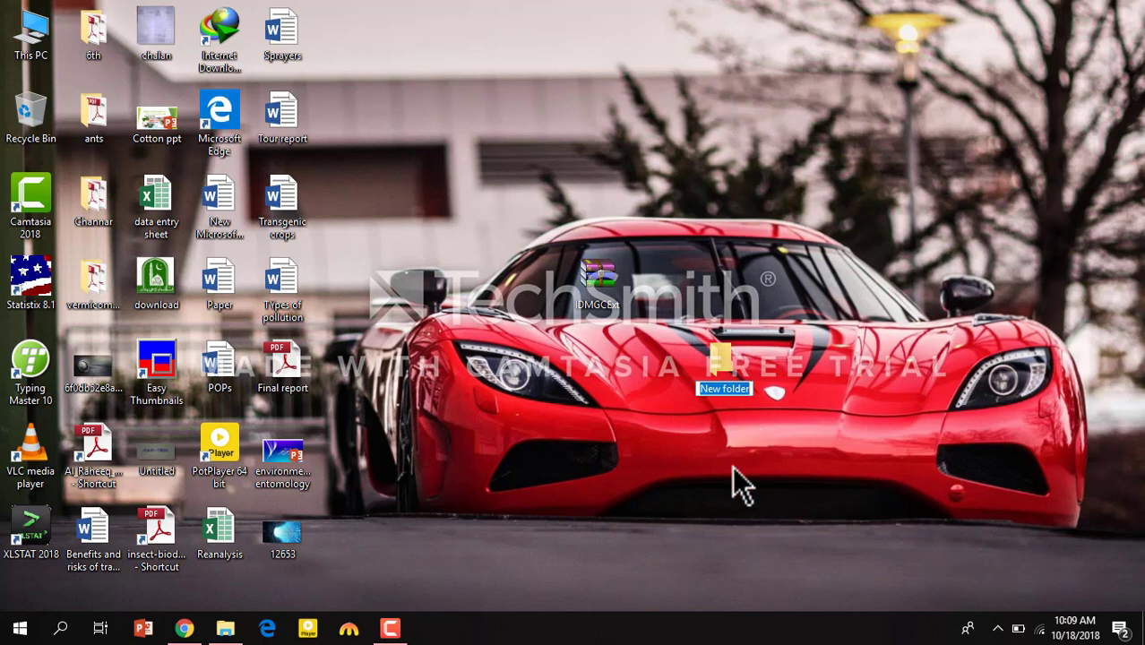
key(BackSpace)
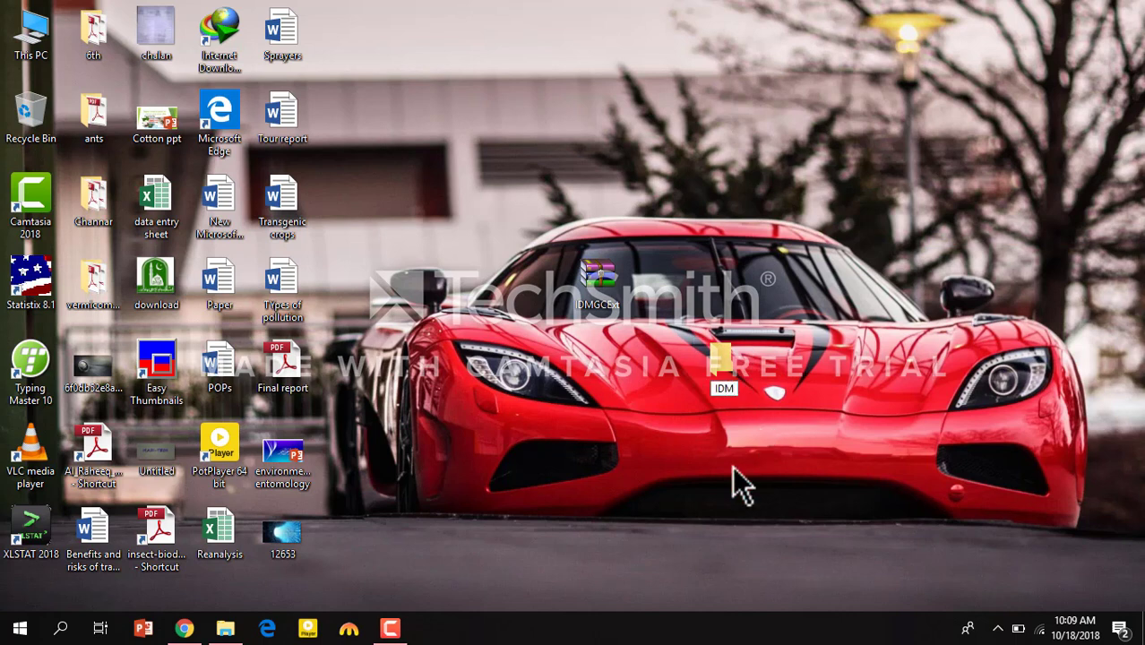
key(Return)
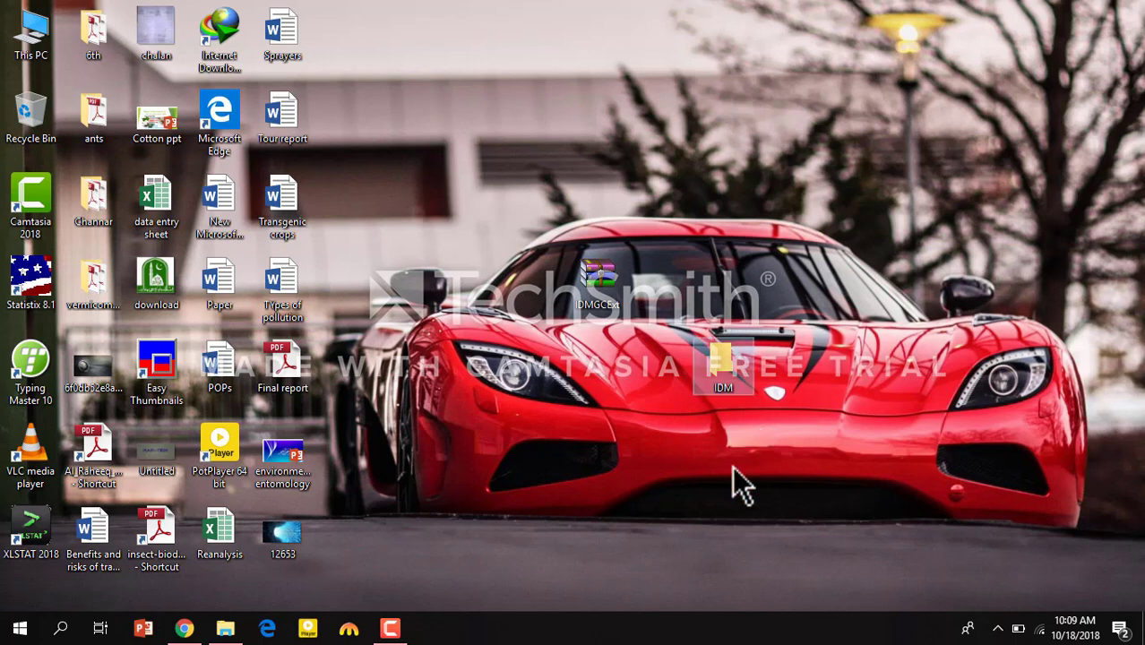
Extract the IDMGCExt archive into the desktop's IDM folder with WinRAR and check the extracted files
right_click(604, 304)
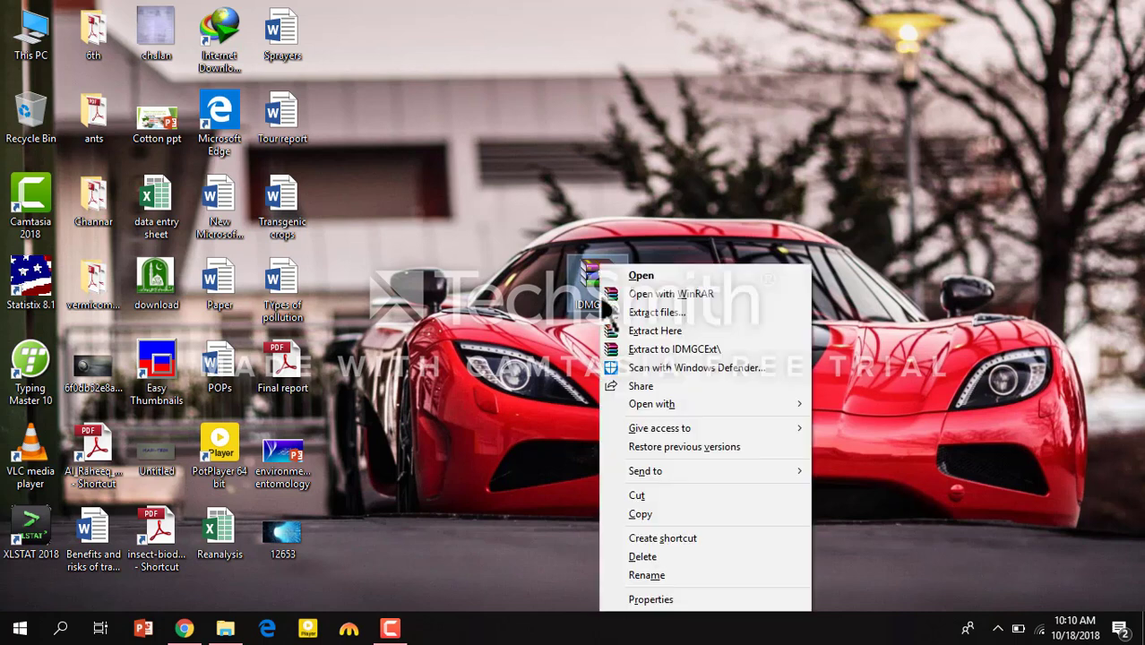
click(659, 319)
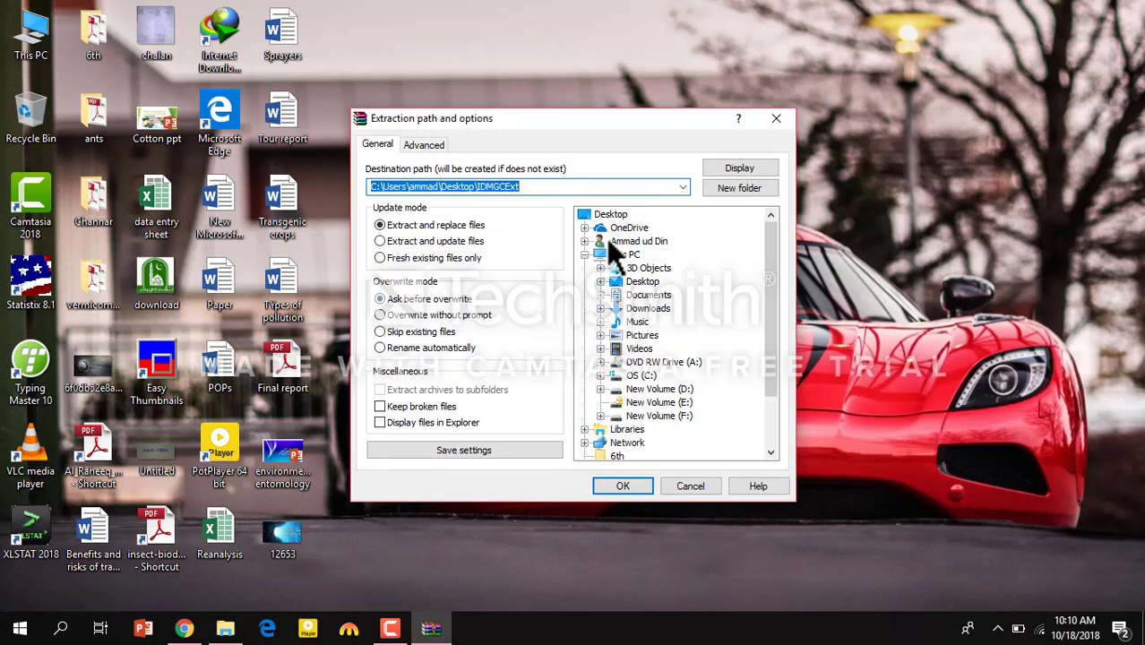
scroll(650, 408, down, 2)
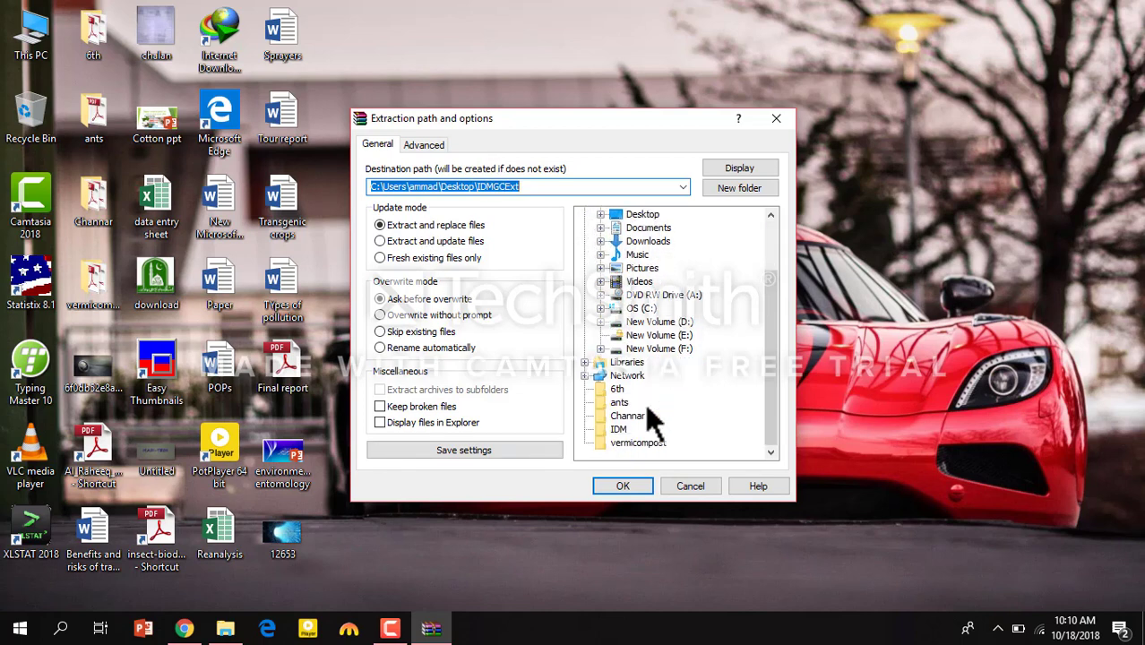
click(622, 430)
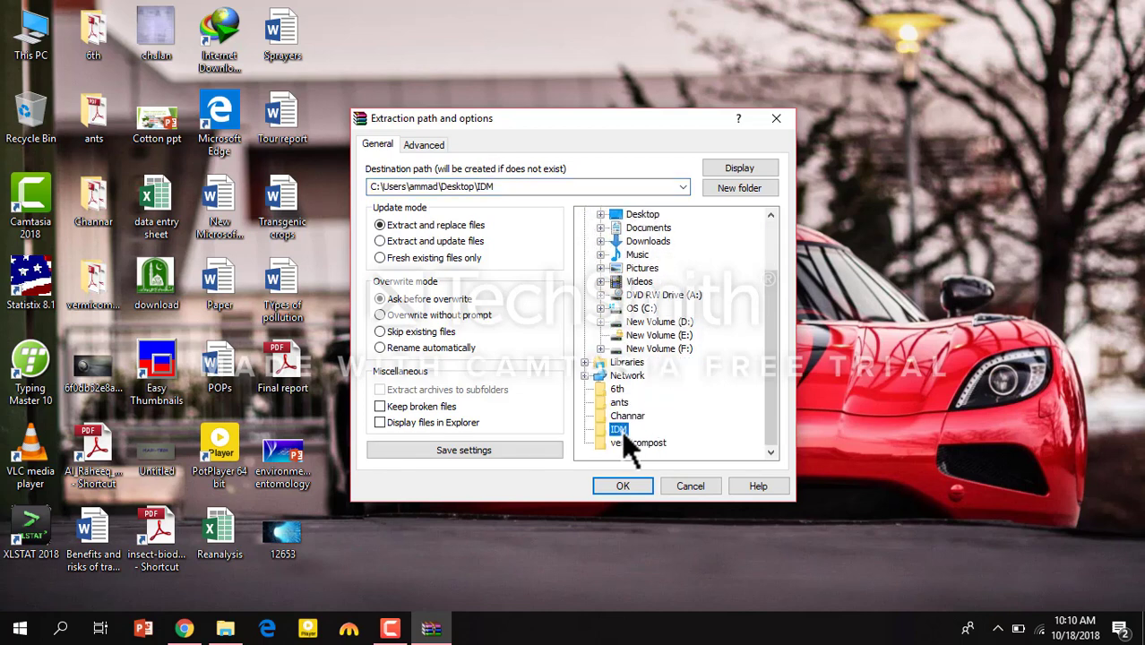
click(624, 484)
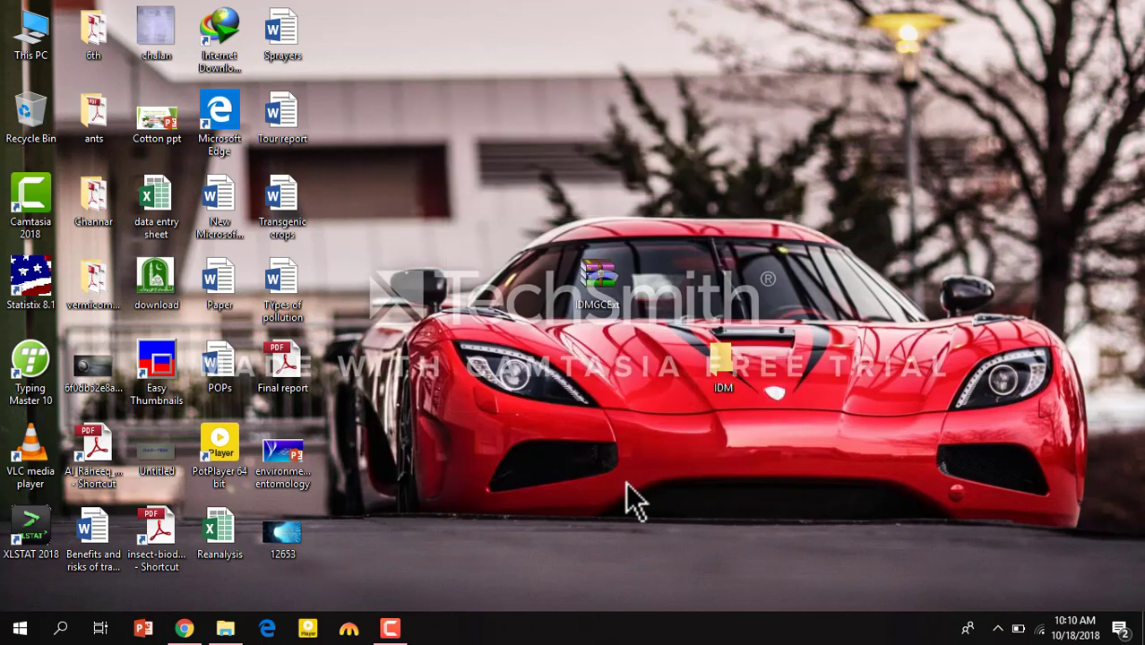
double_click(727, 384)
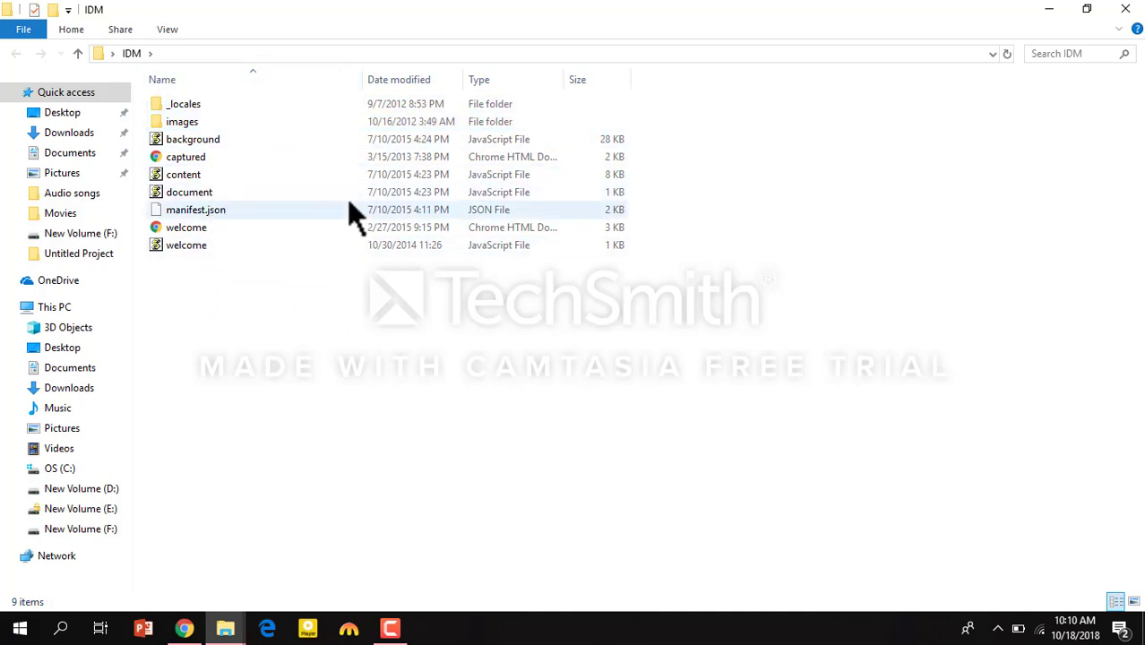
click(1132, 15)
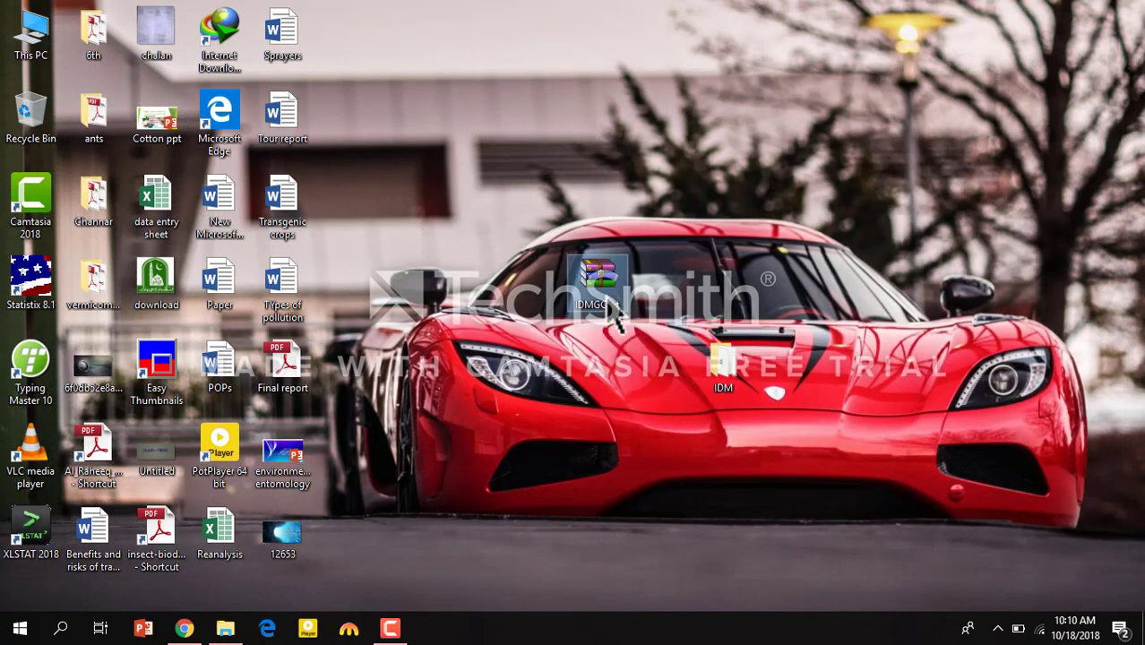
Permanently delete the IDMGCExt archive from the desktop
click(608, 298)
key(shift+Delete)
key(Return)
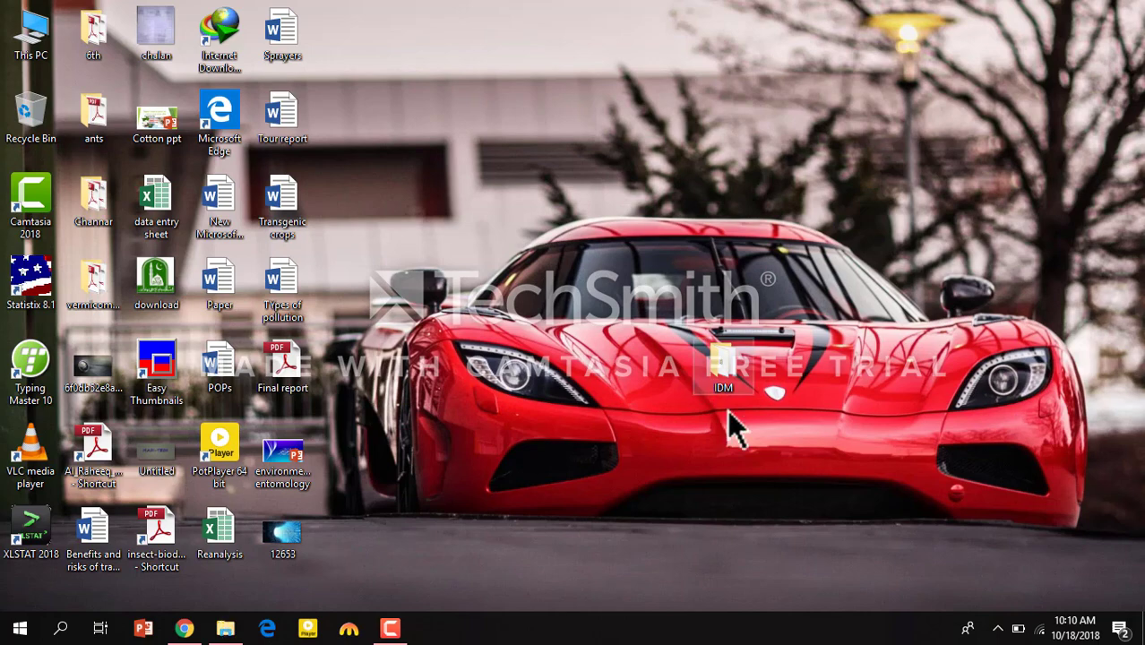
Switch to Chrome, turn on Developer mode for extensions, and load the desktop's IDM folder as an unpacked extension
click(181, 629)
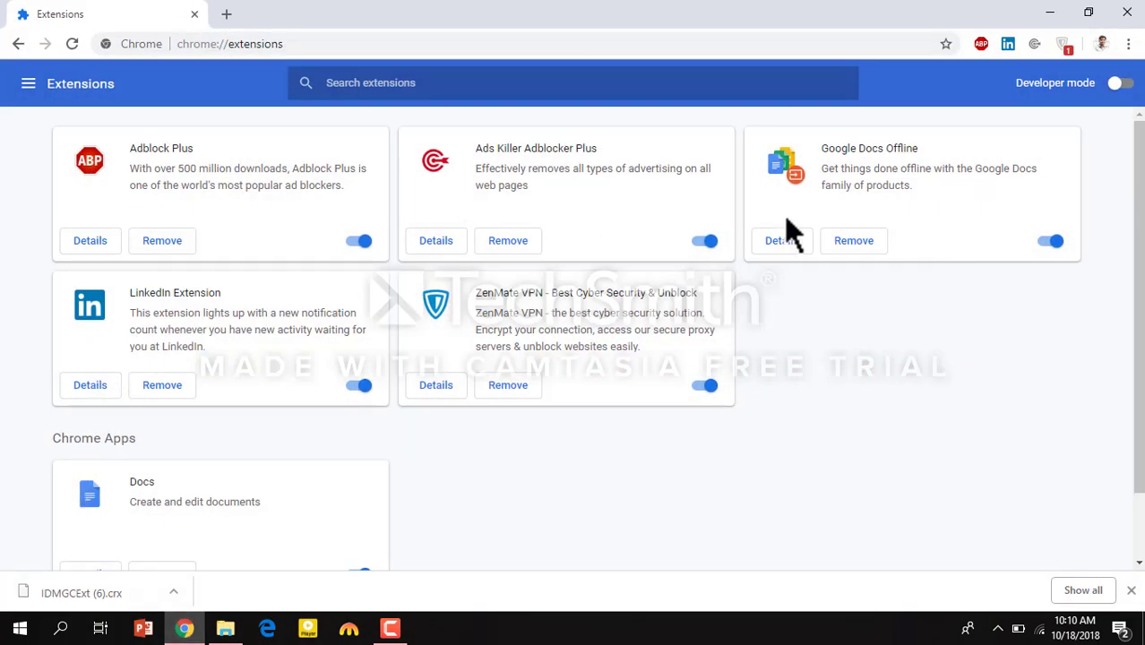
click(1115, 80)
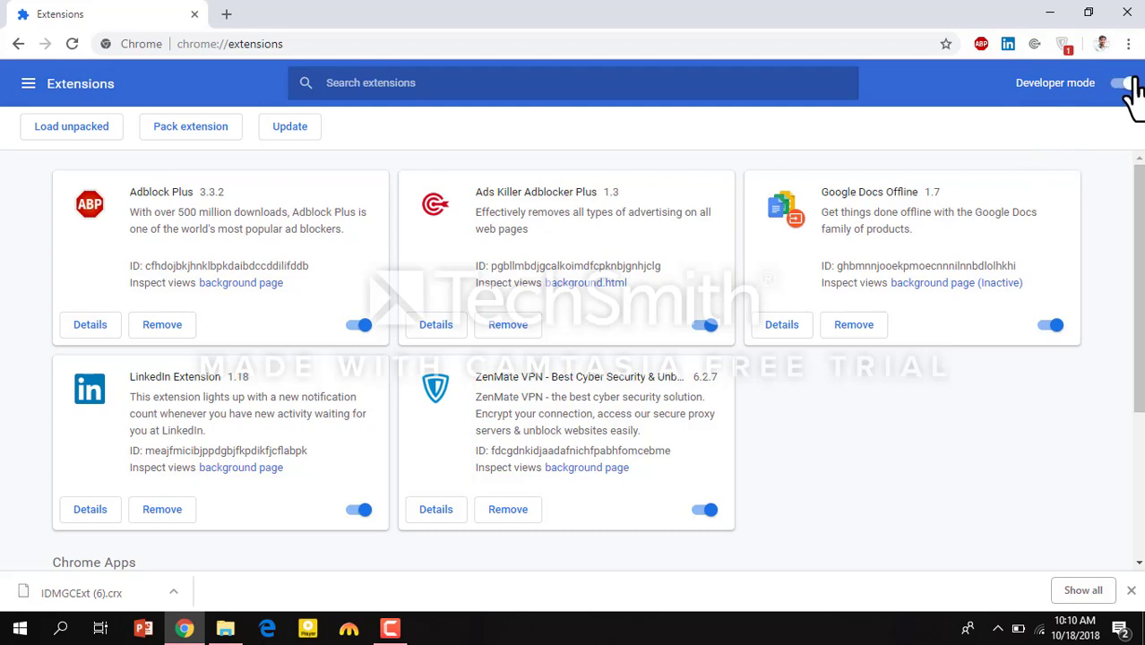
click(66, 127)
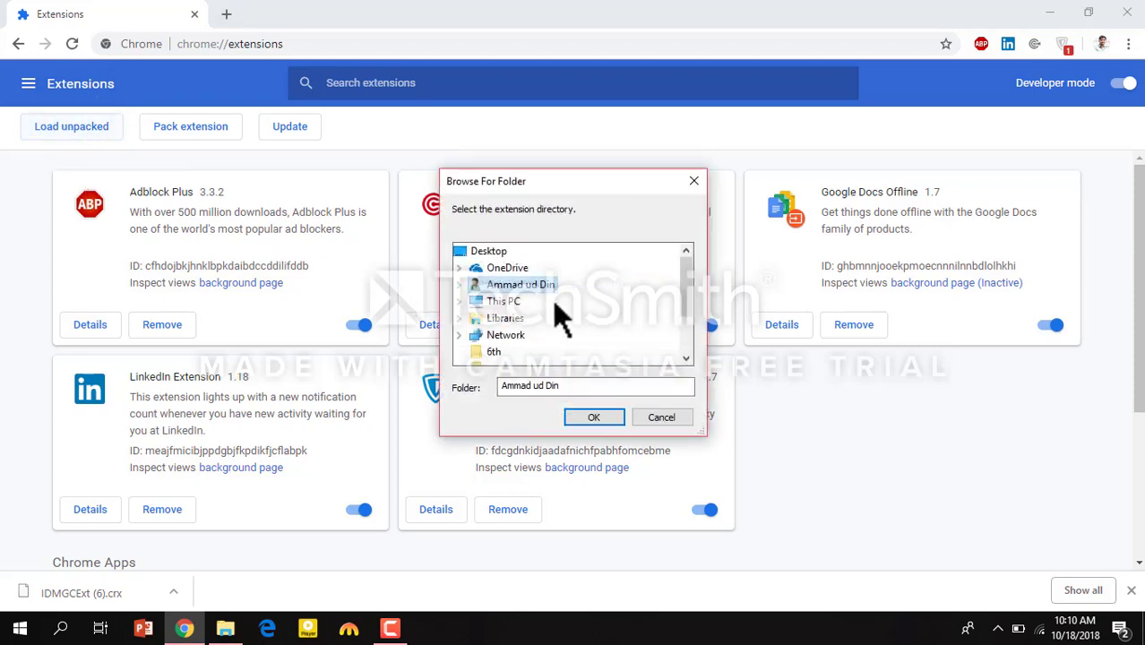
scroll(555, 303, down, 1)
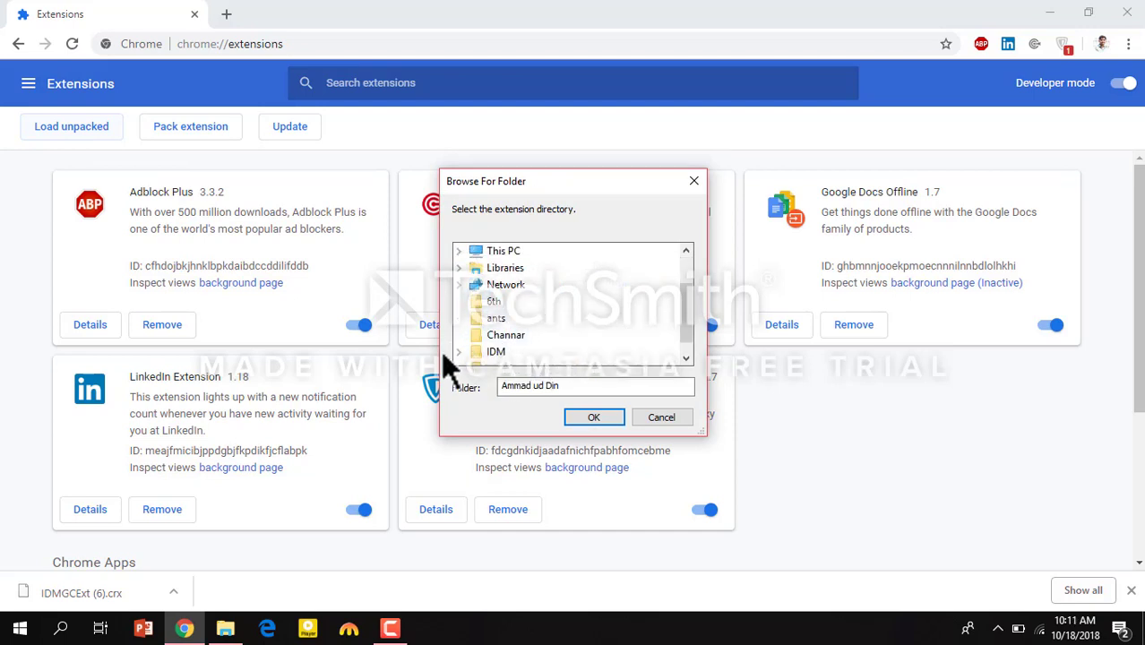
double_click(493, 352)
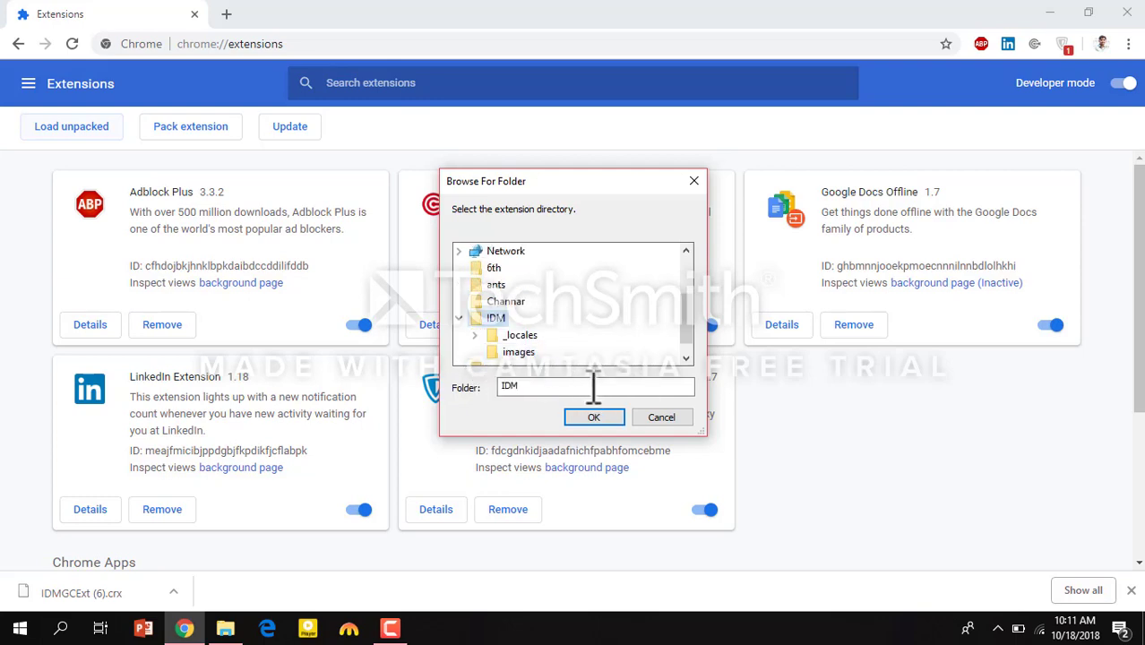
click(595, 417)
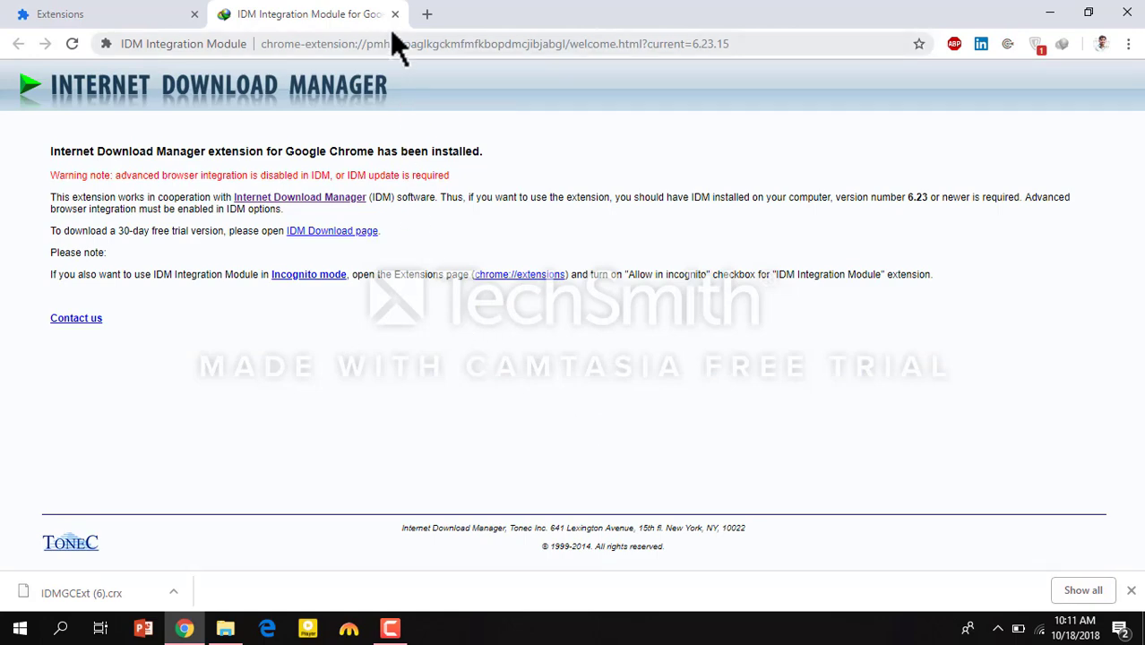
click(395, 13)
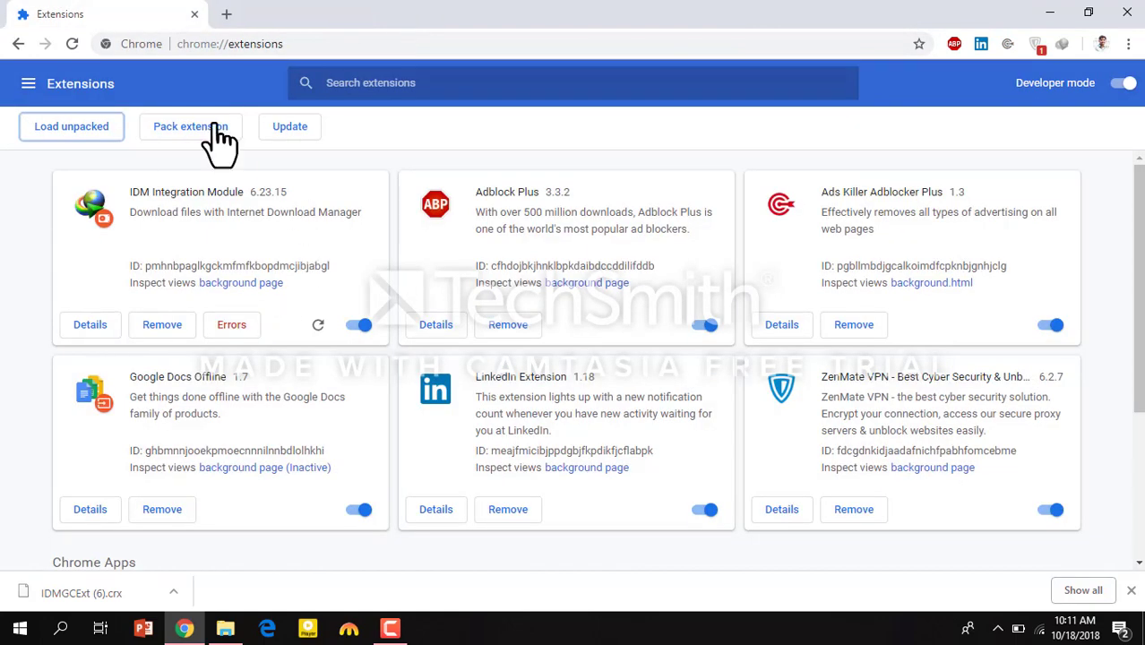
Clear all logged errors of the IDM Integration Module extension, return to the Extensions page and reload it
click(232, 326)
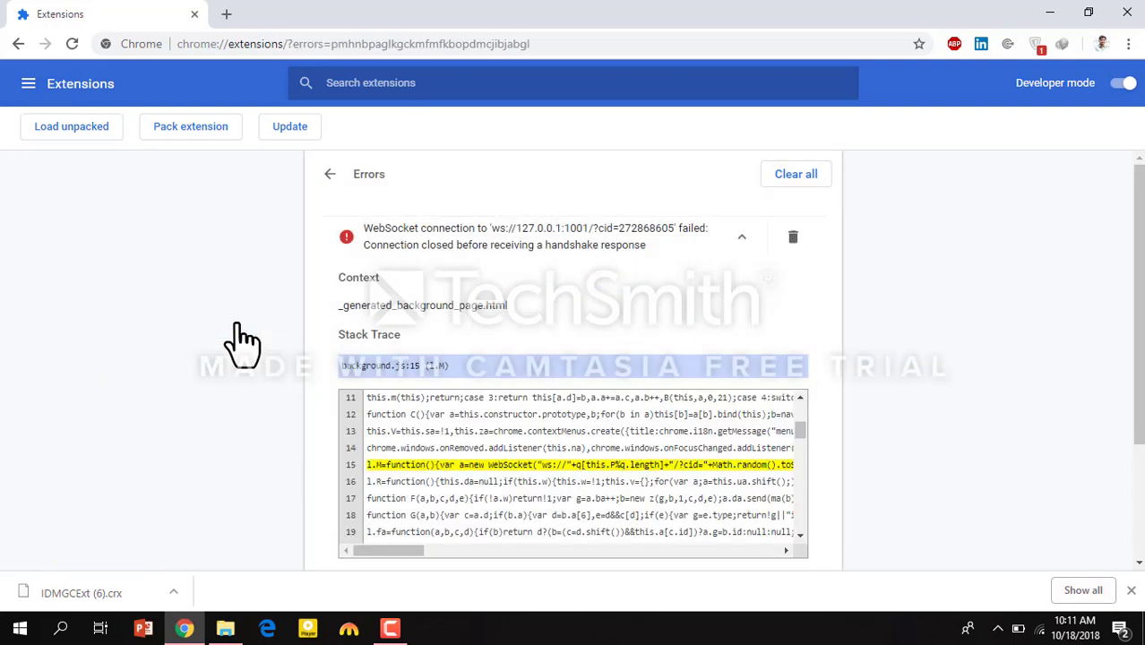
click(797, 176)
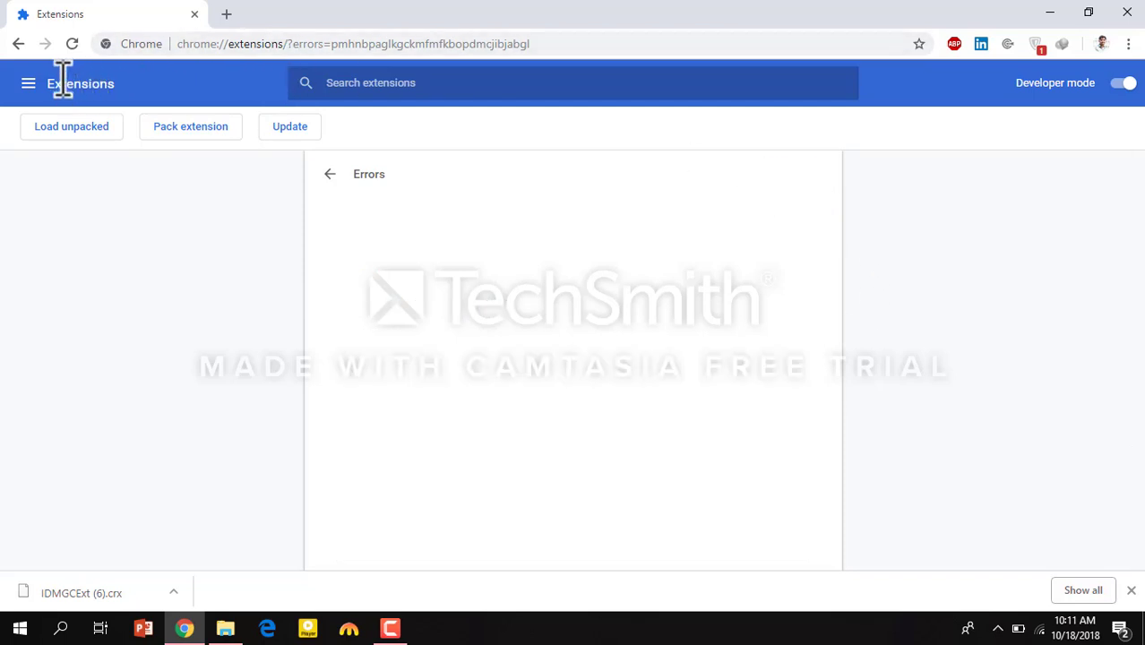
click(1128, 44)
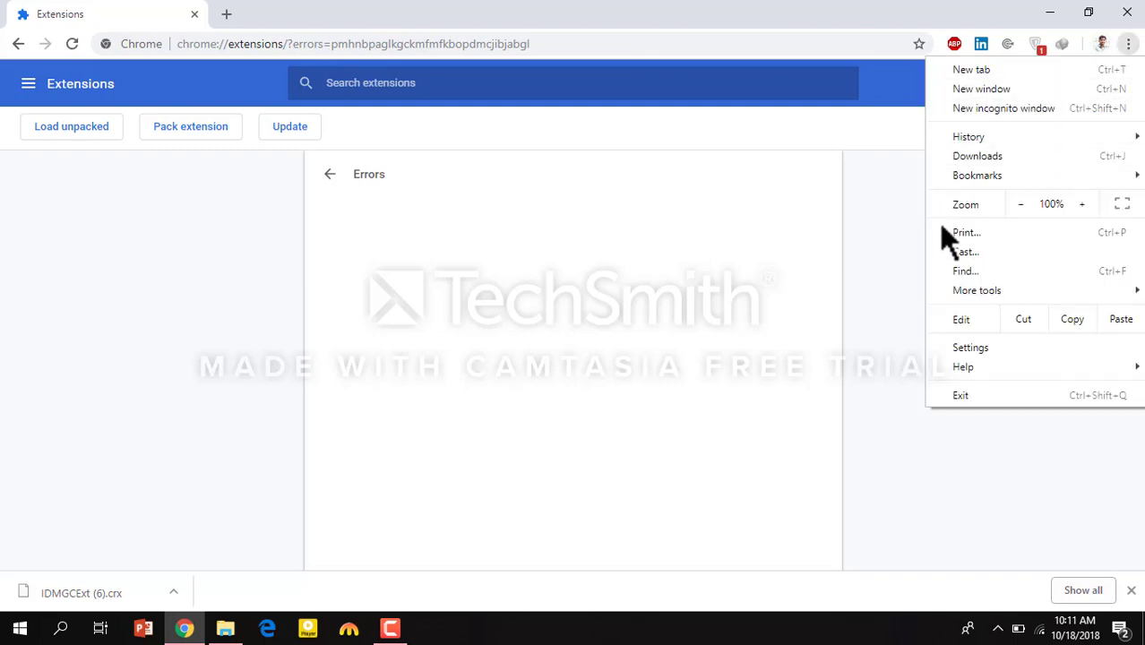
mouse_move(974, 291)
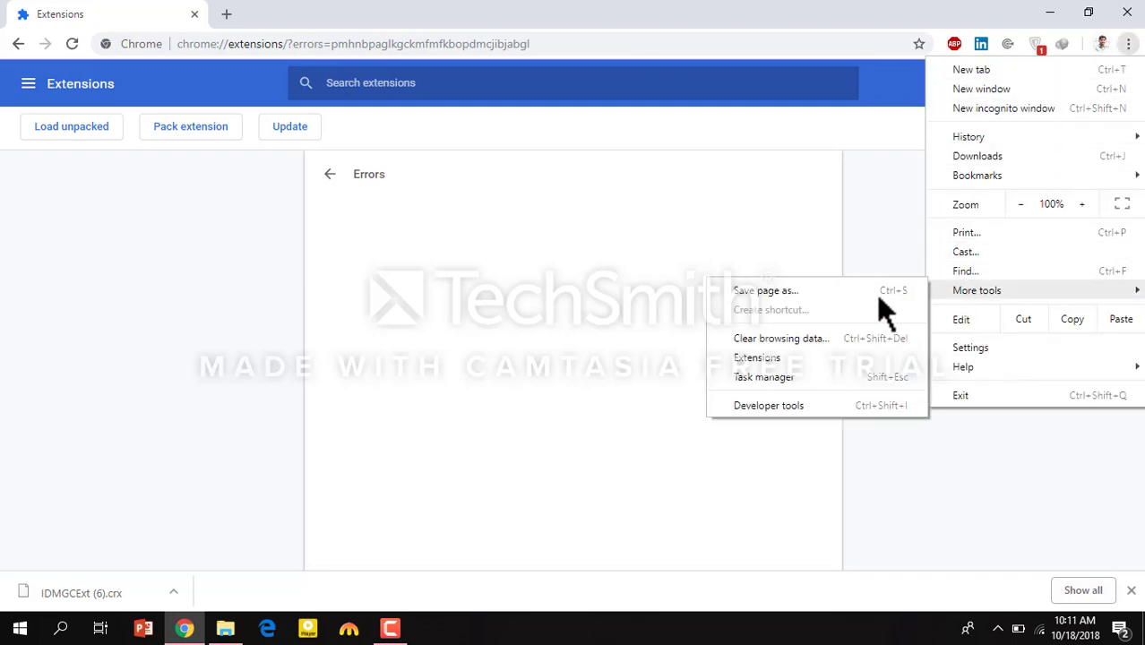
click(801, 358)
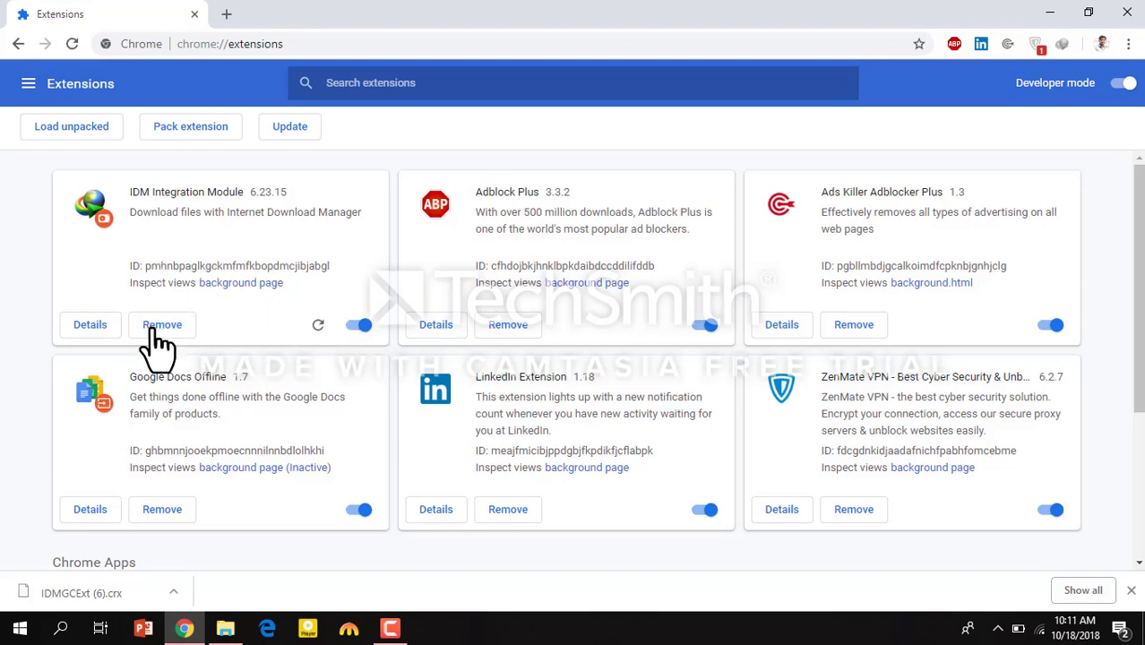
click(317, 325)
Minimize Chrome and open the Internet Download Manager folder in Program Files (x86) on drive C in File Explorer
mouse_move(224, 632)
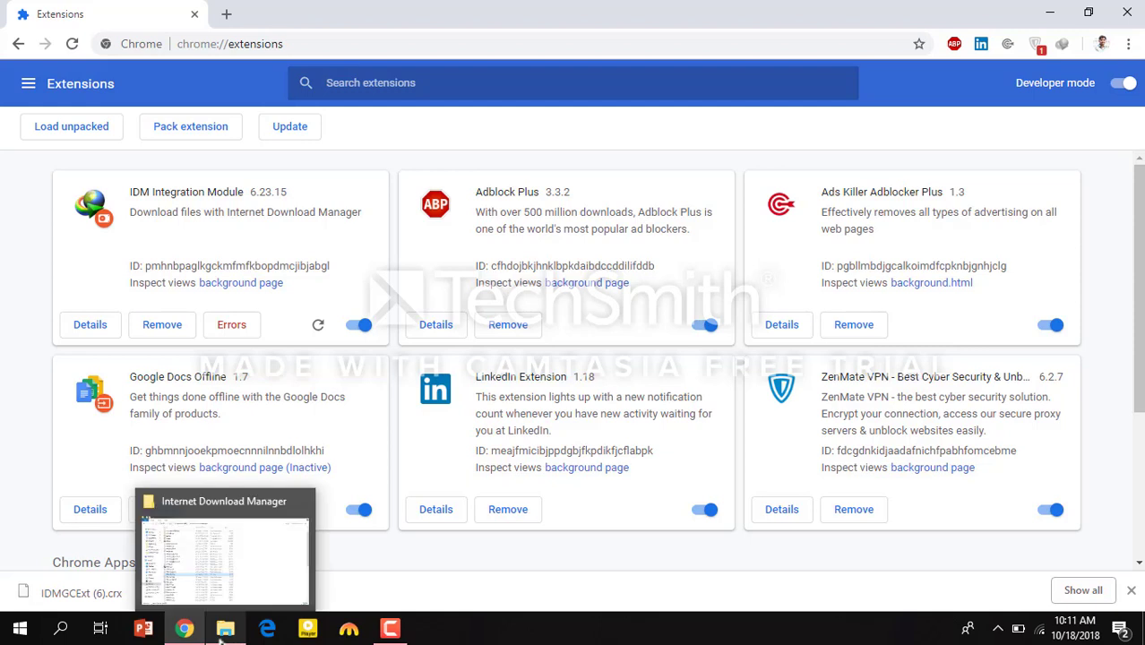
click(1051, 13)
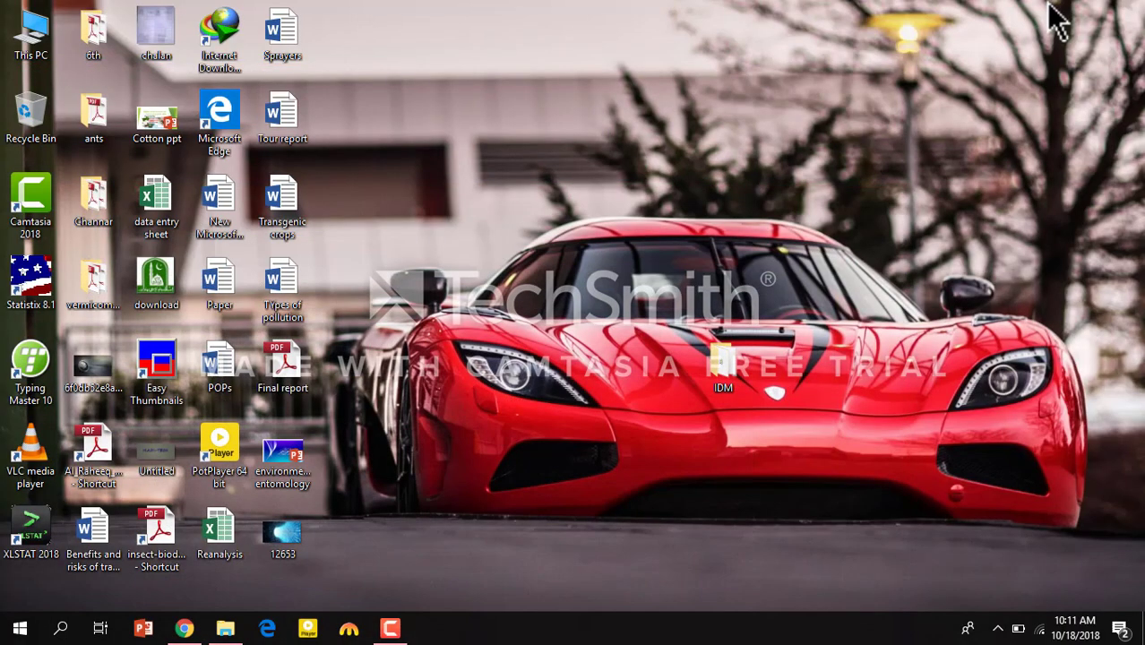
double_click(44, 55)
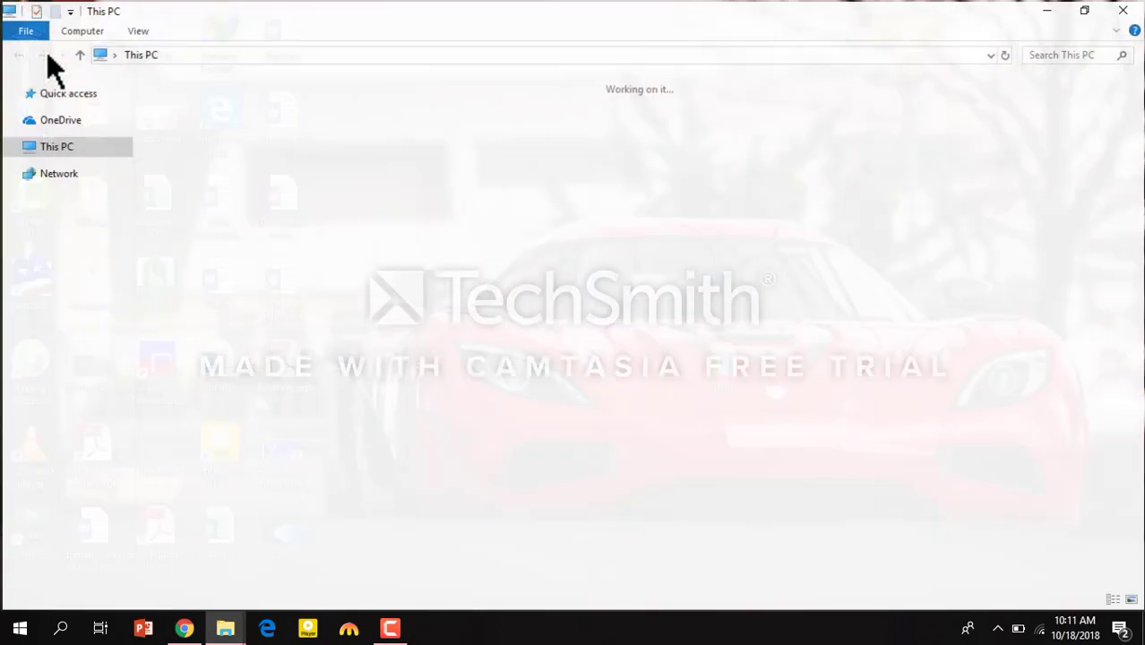
double_click(433, 238)
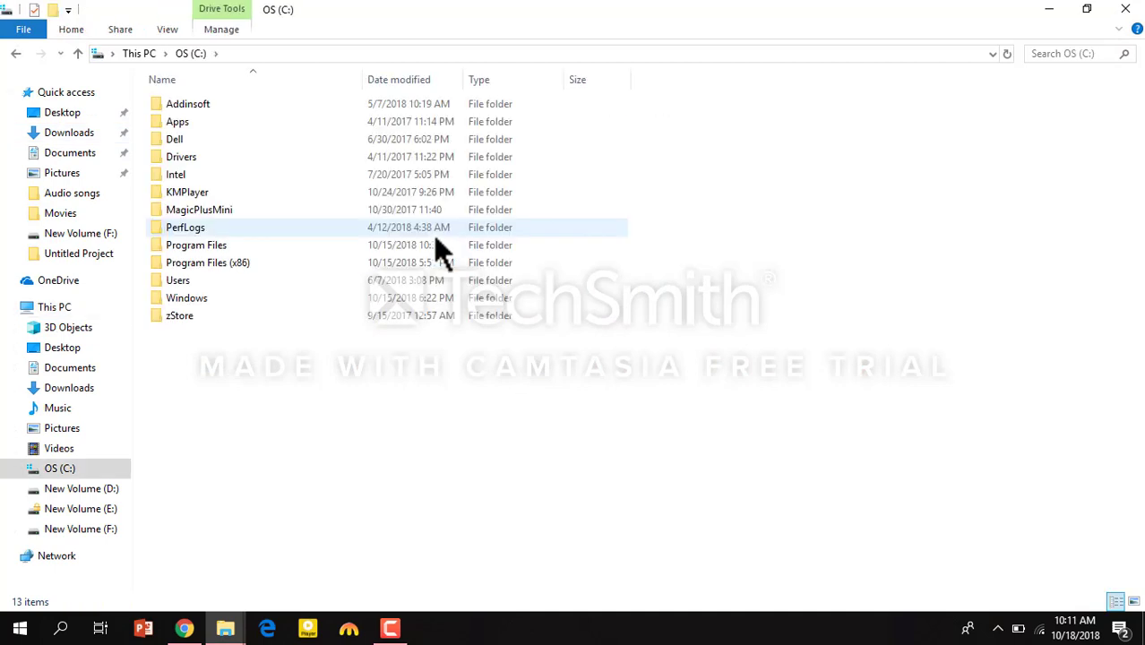
double_click(281, 277)
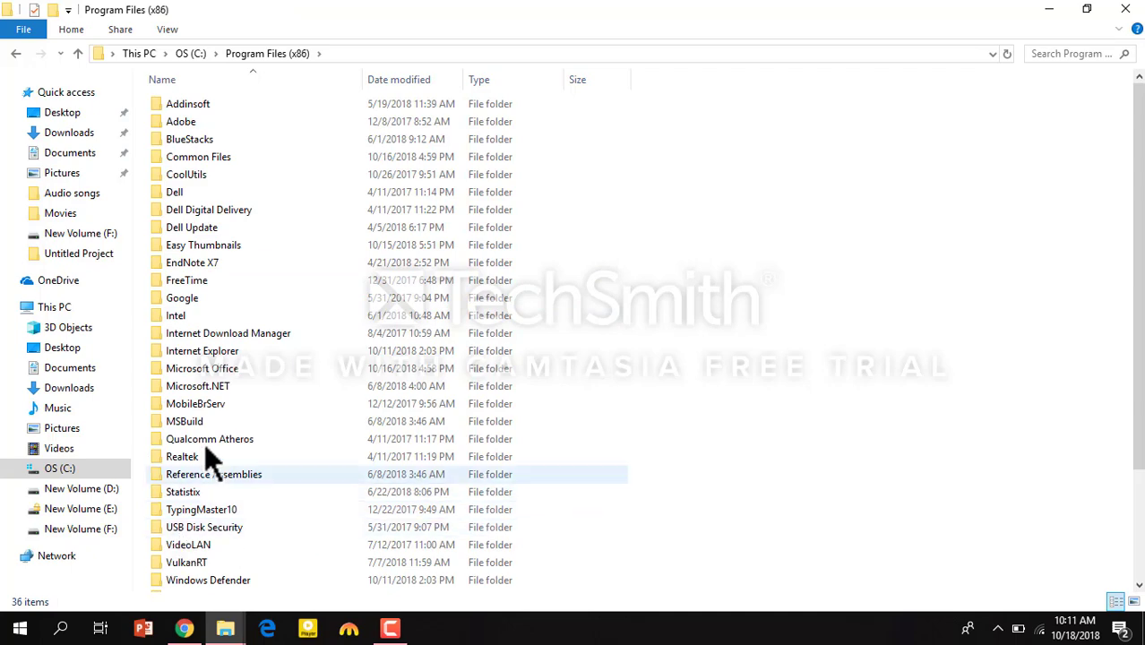
double_click(255, 337)
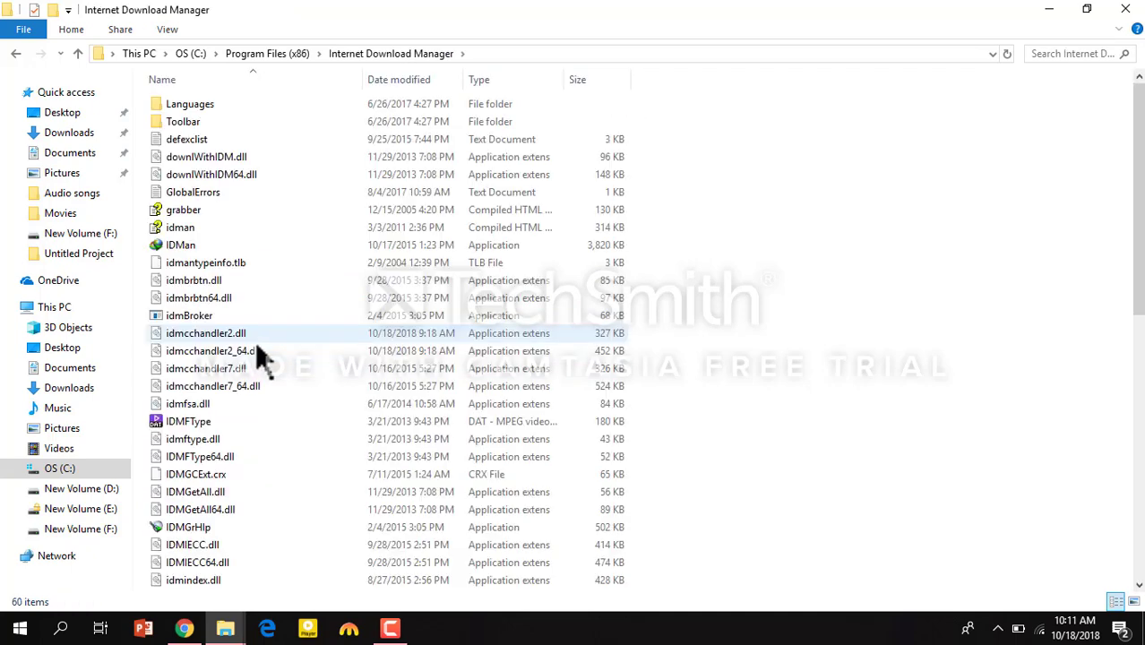
Install IDMGCExt.crx directly from its folder onto Chrome's Extensions page, approve adding IDM Integration Module, and close the welcome page
click(213, 474)
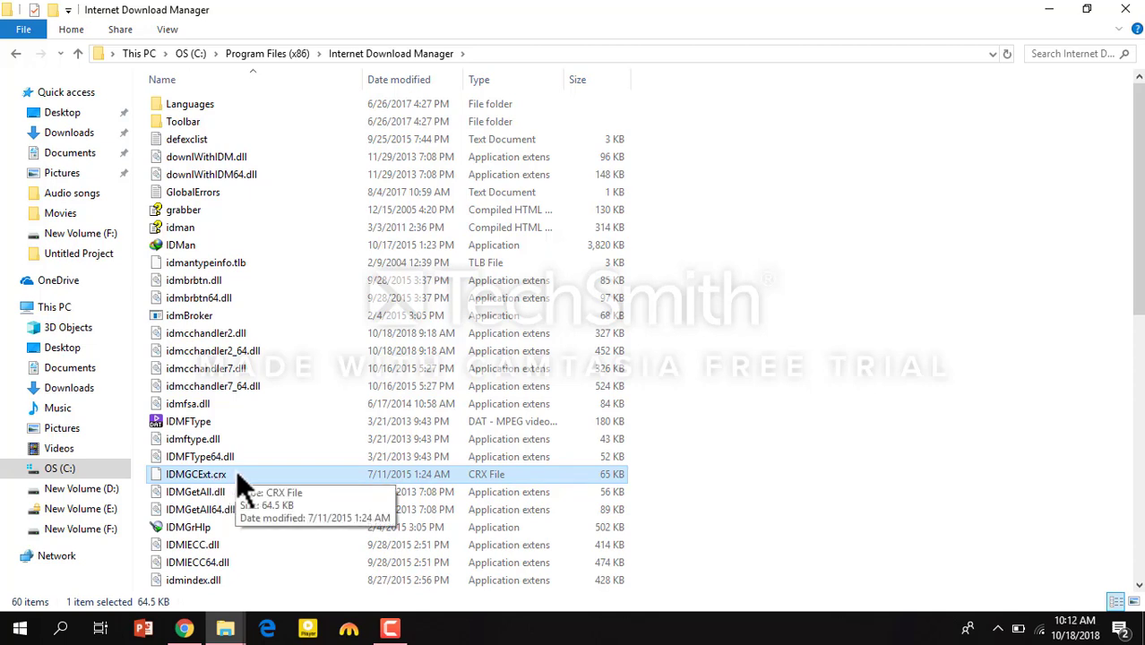
drag(225, 474, 555, 360)
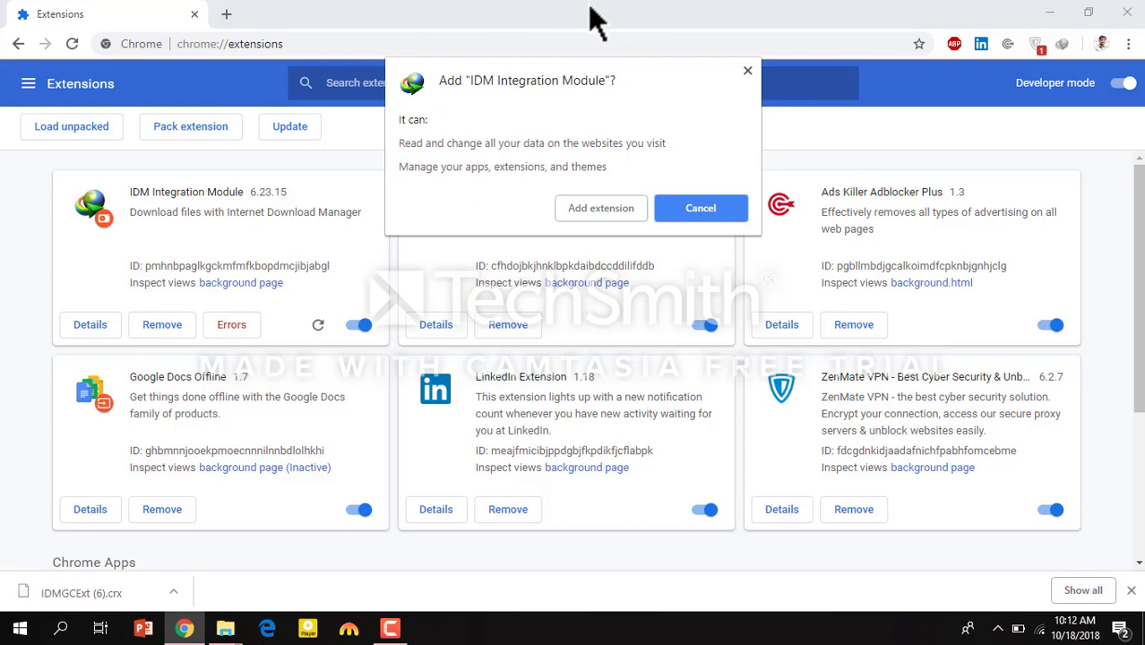
click(588, 207)
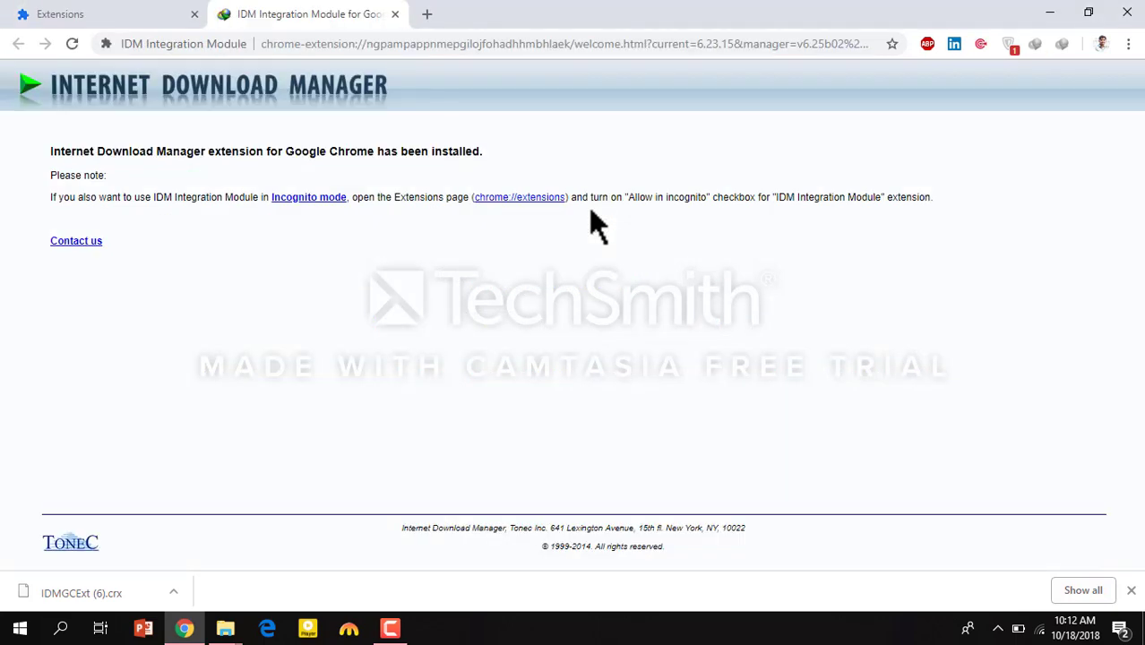
click(395, 15)
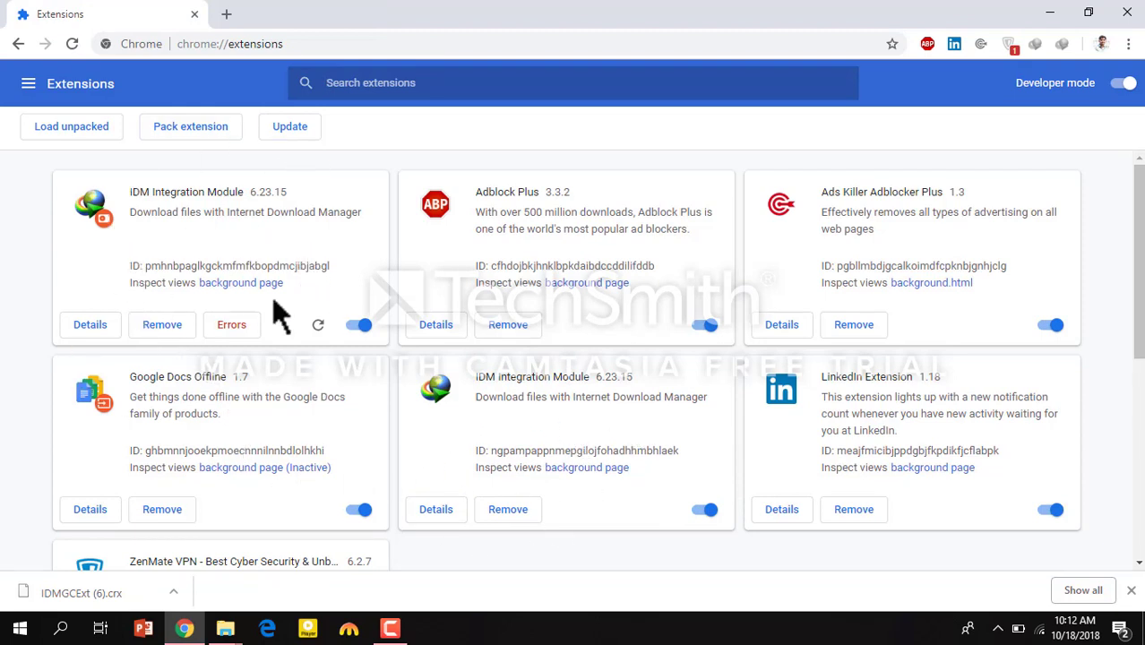
Remove the unpacked copy of the IDM Integration Module from Chrome, and close the Chrome and Internet Download Manager folder windows
click(167, 327)
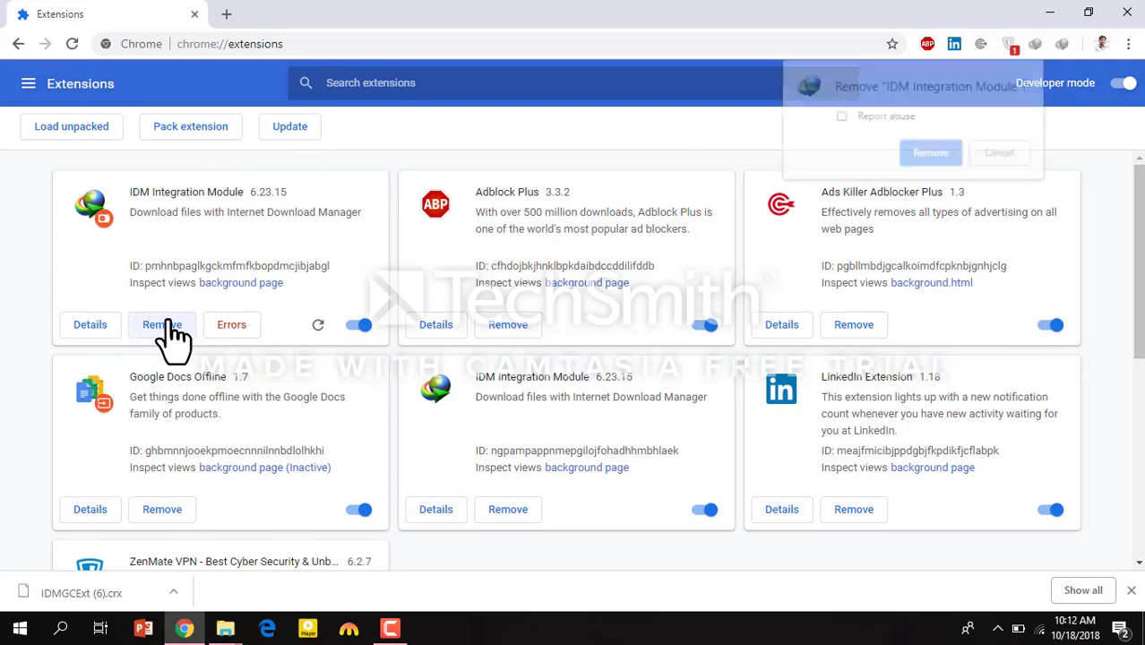
click(933, 154)
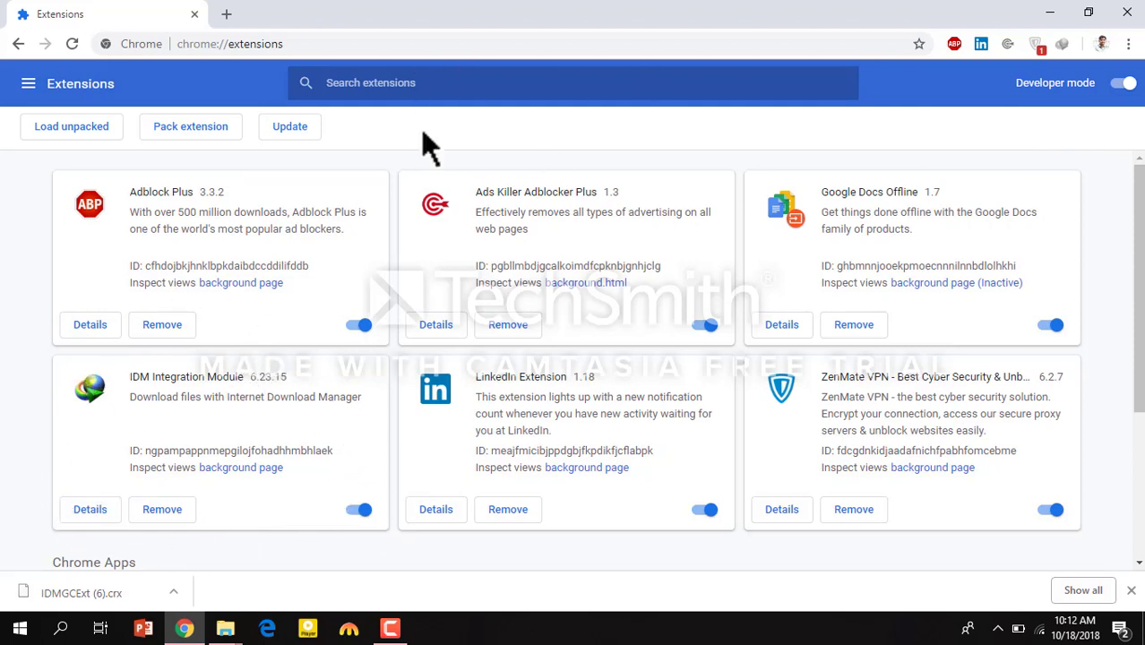
click(1128, 12)
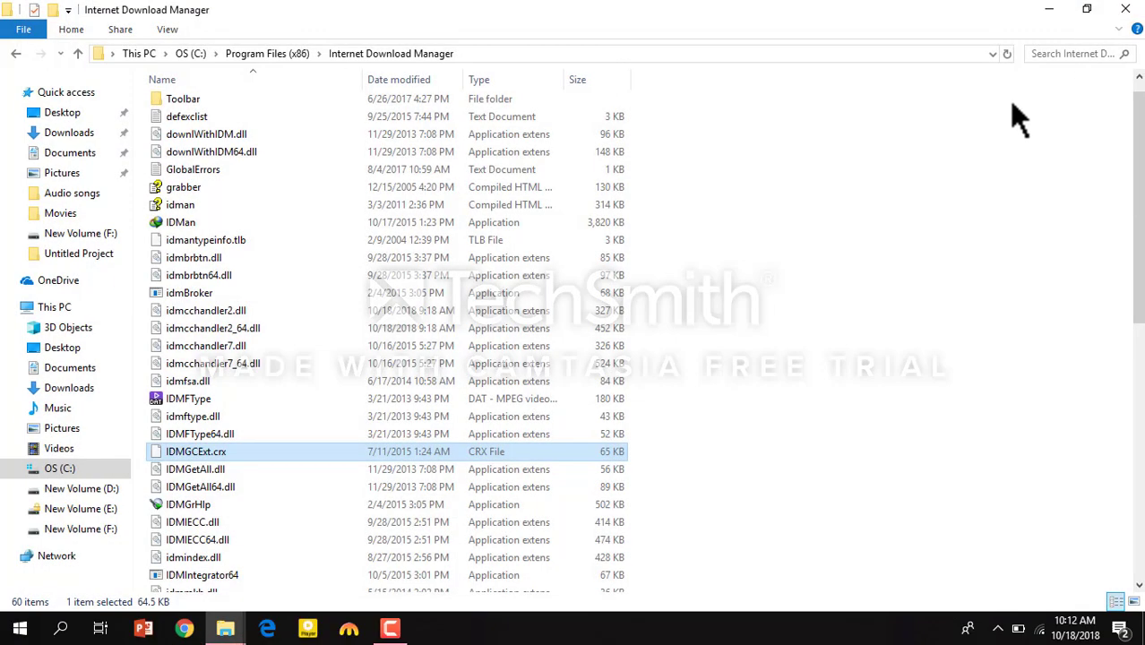
click(1137, 27)
click(1126, 9)
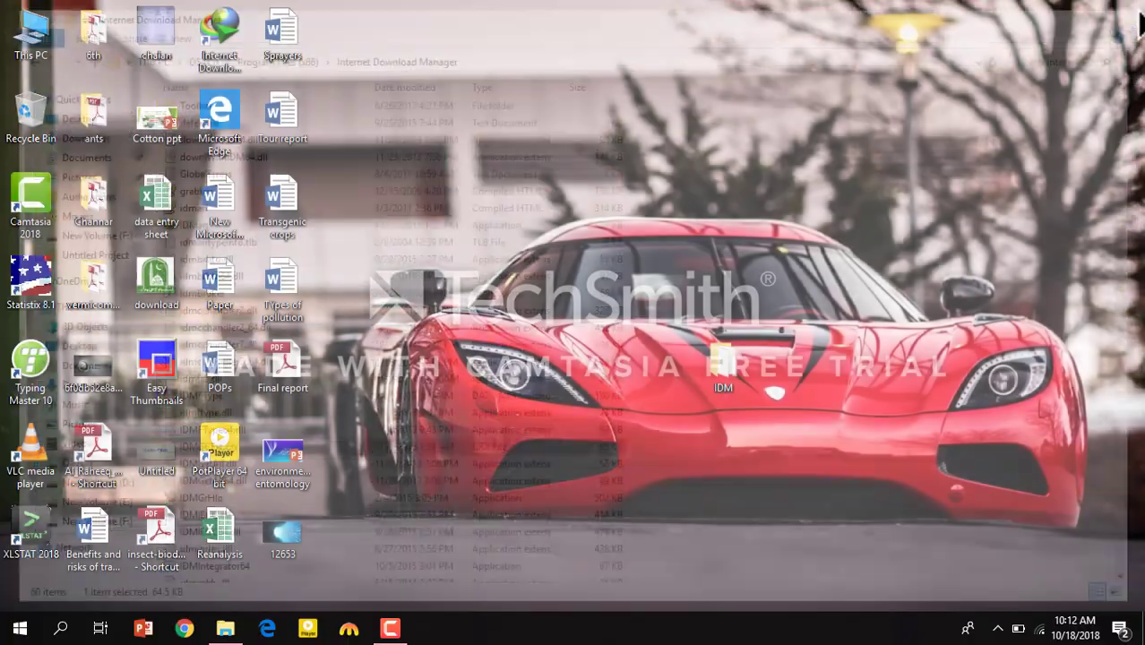